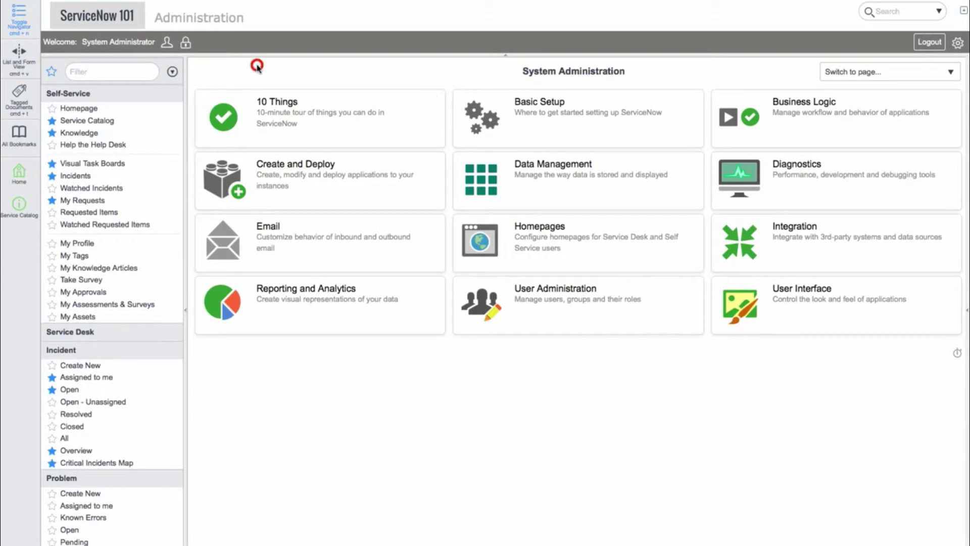
# Step: Collapse all navigator applications, then expand the Incident application's modules
pyautogui.click(172, 71)
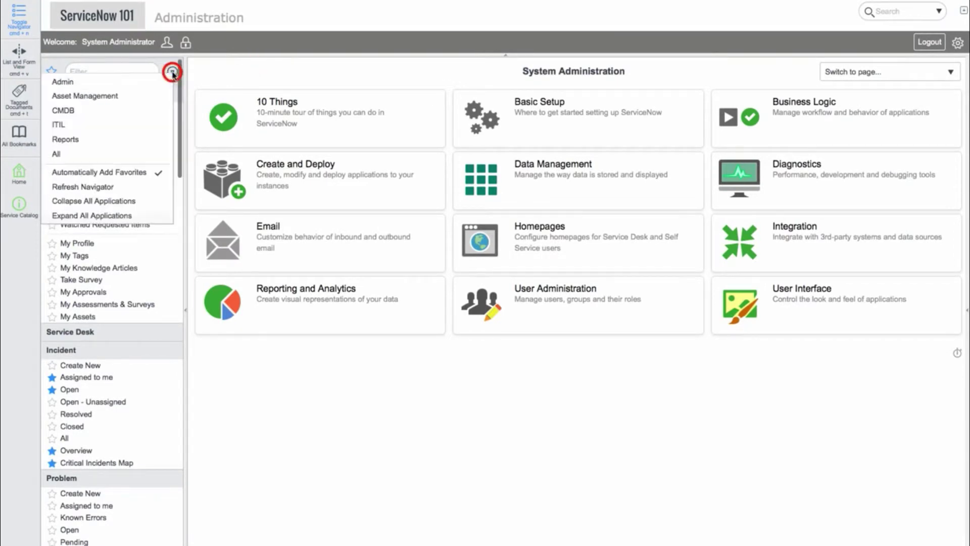
pyautogui.click(127, 201)
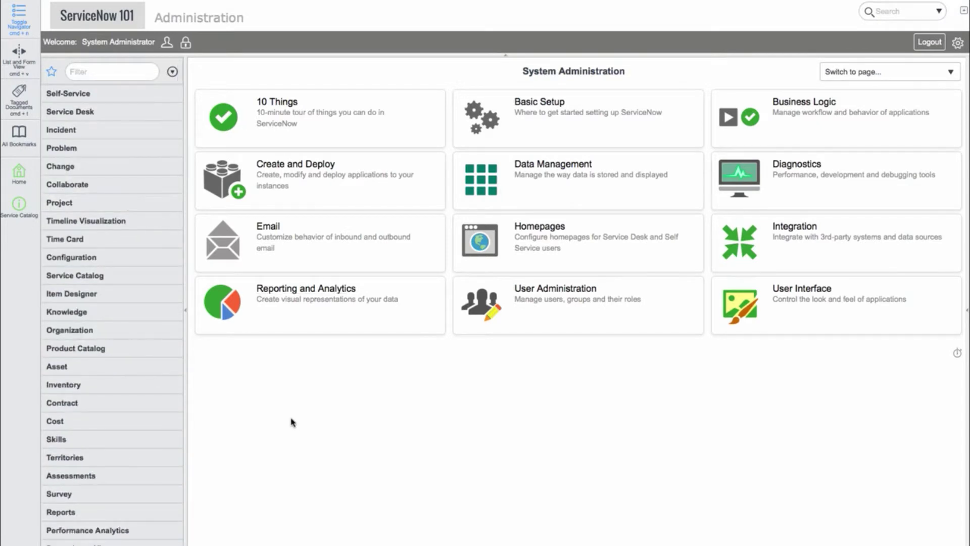
pyautogui.click(291, 424)
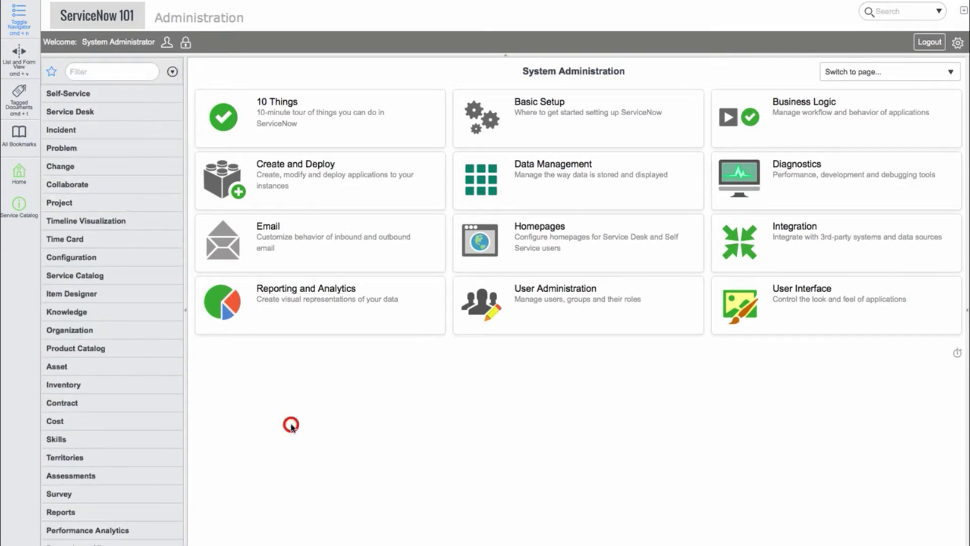
pyautogui.click(96, 135)
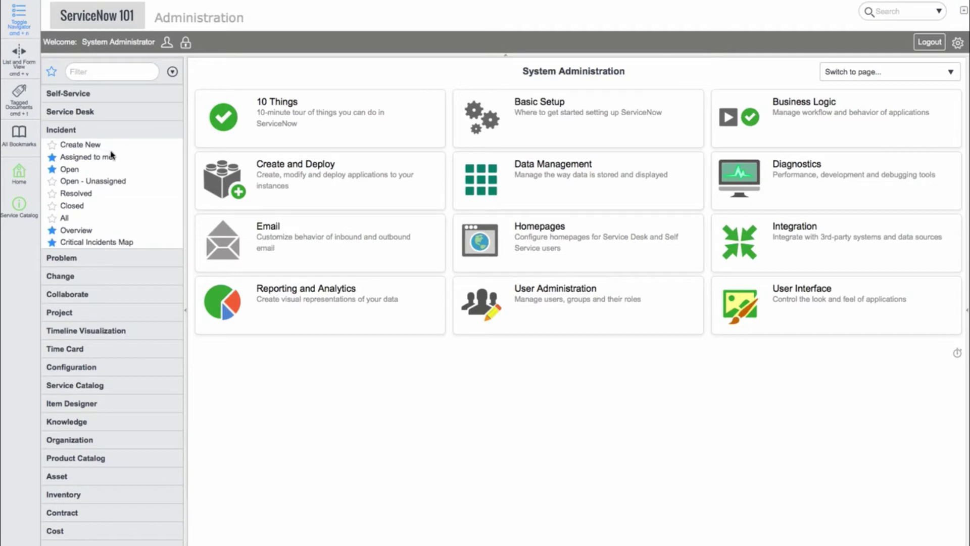
# Step: Browse the Assigned to me, Open, Open - Unassigned, Resolved and All incident lists, then Overview
pyautogui.click(90, 157)
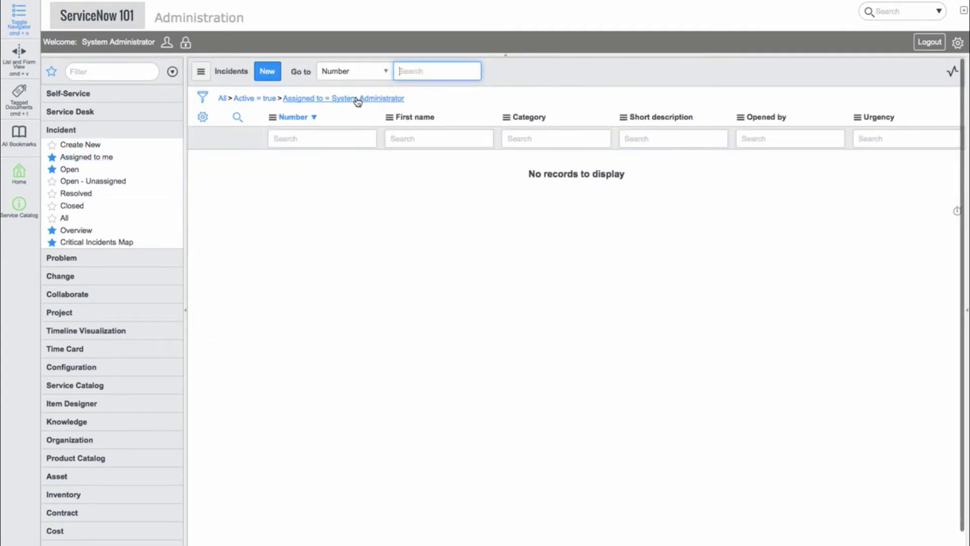
pyautogui.click(356, 99)
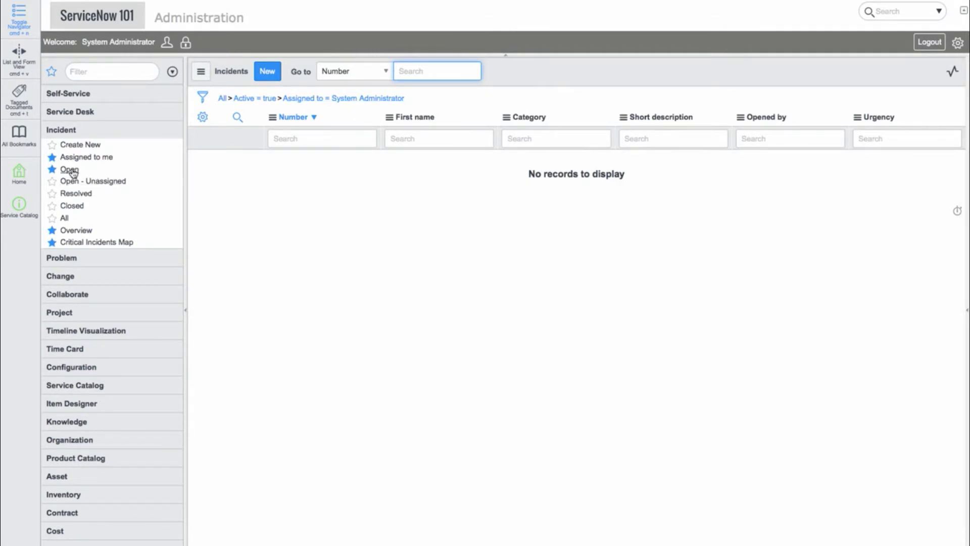
pyautogui.click(75, 182)
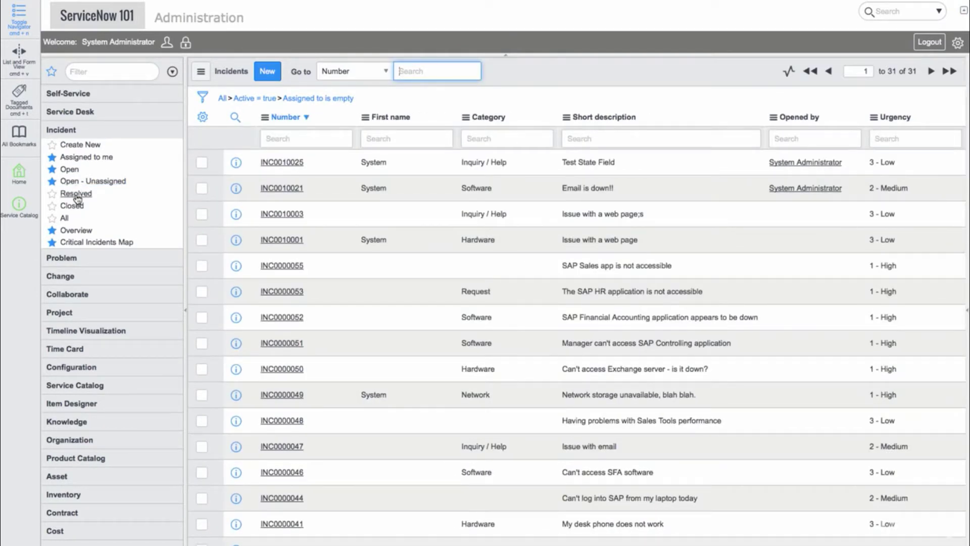
pyautogui.click(76, 197)
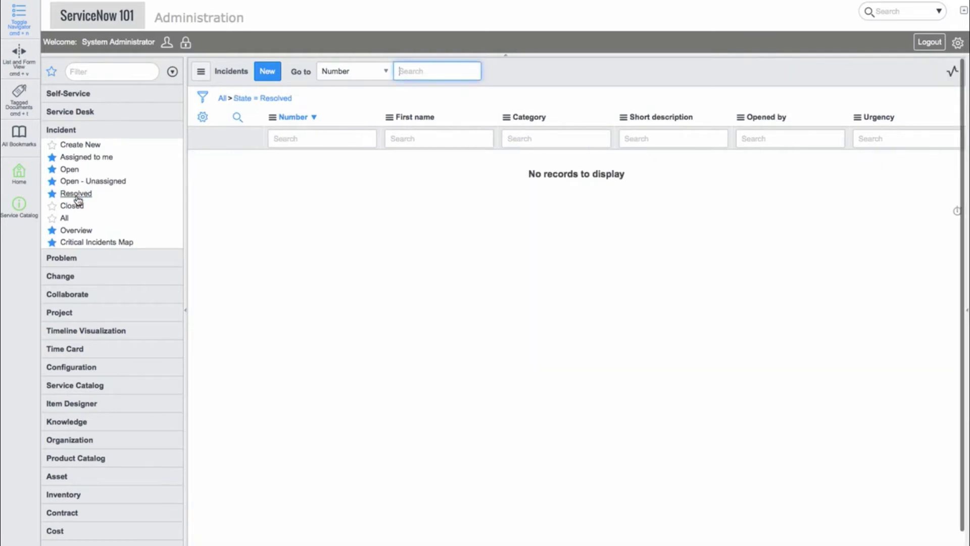
pyautogui.click(64, 218)
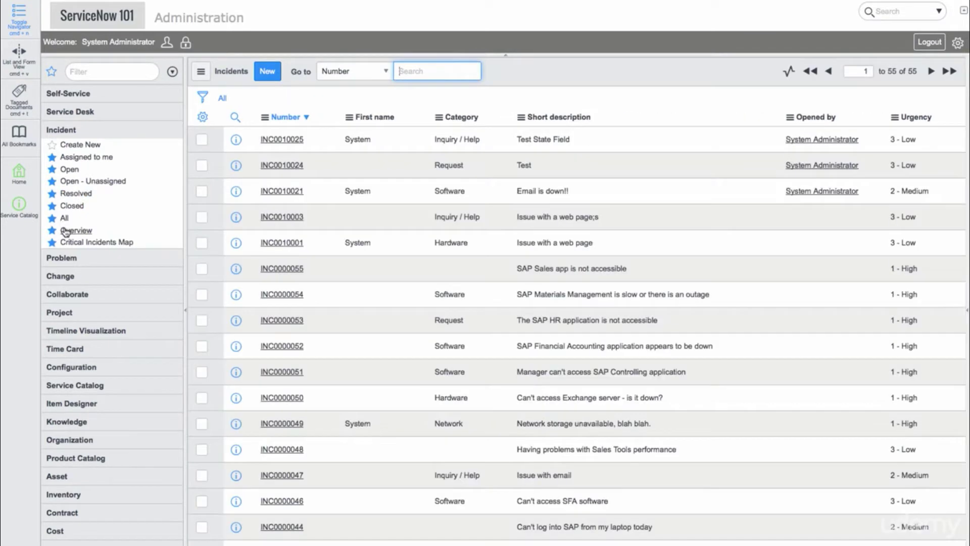
pyautogui.click(66, 230)
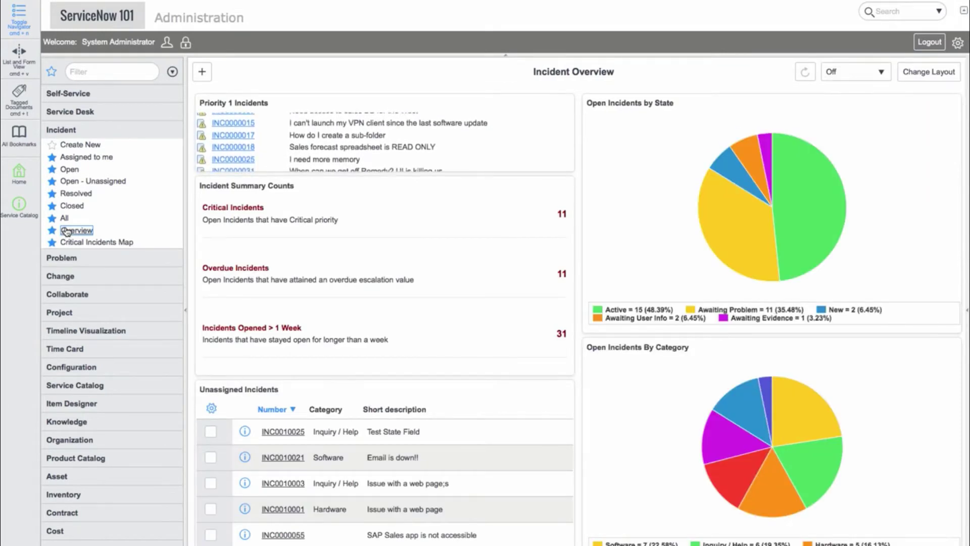
# Step: View the Critical Incidents Map and incident INC0000018, then list the 31 open incidents
pyautogui.click(71, 244)
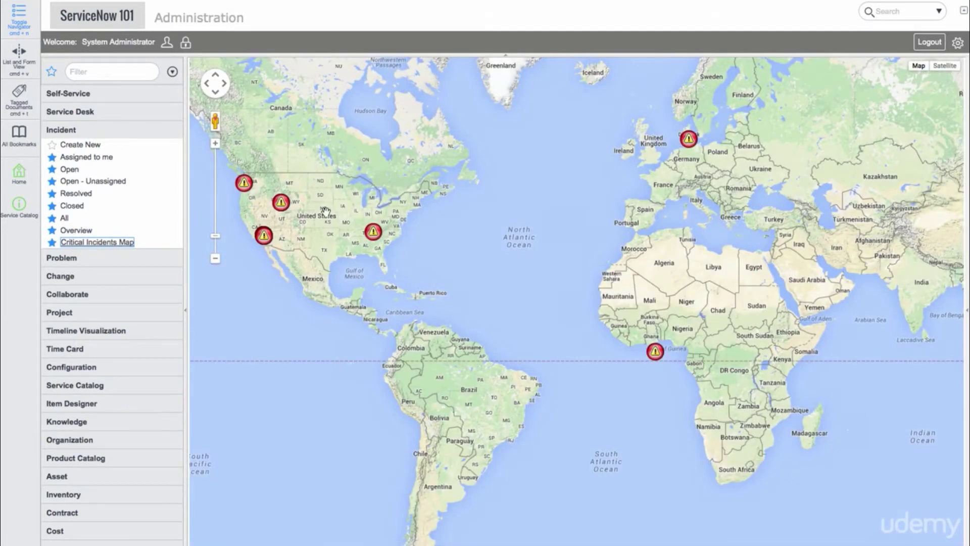
pyautogui.click(372, 232)
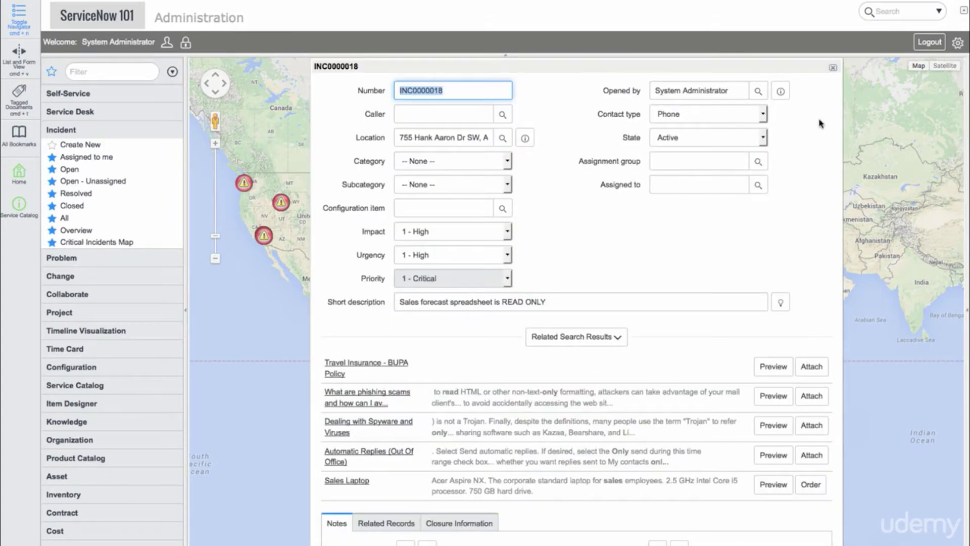
pyautogui.click(833, 69)
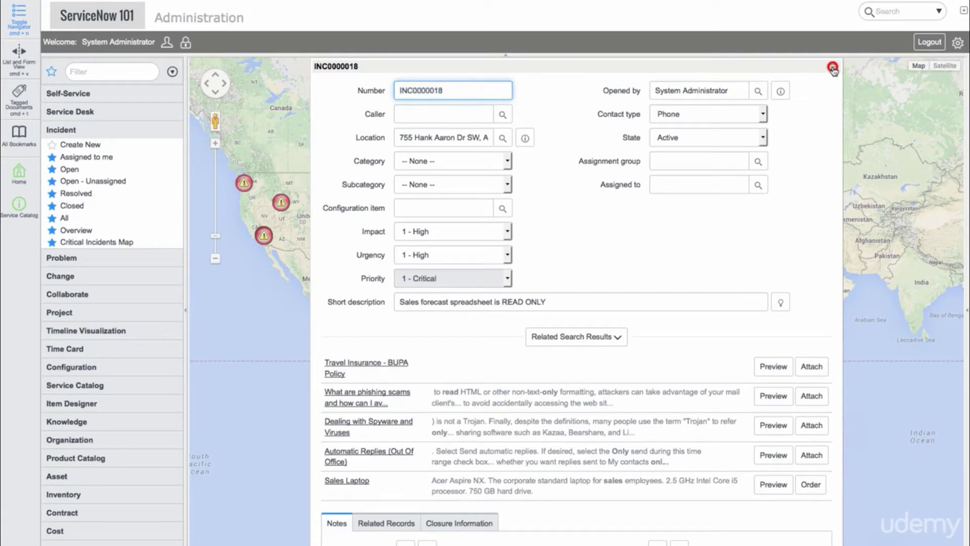
pyautogui.click(69, 170)
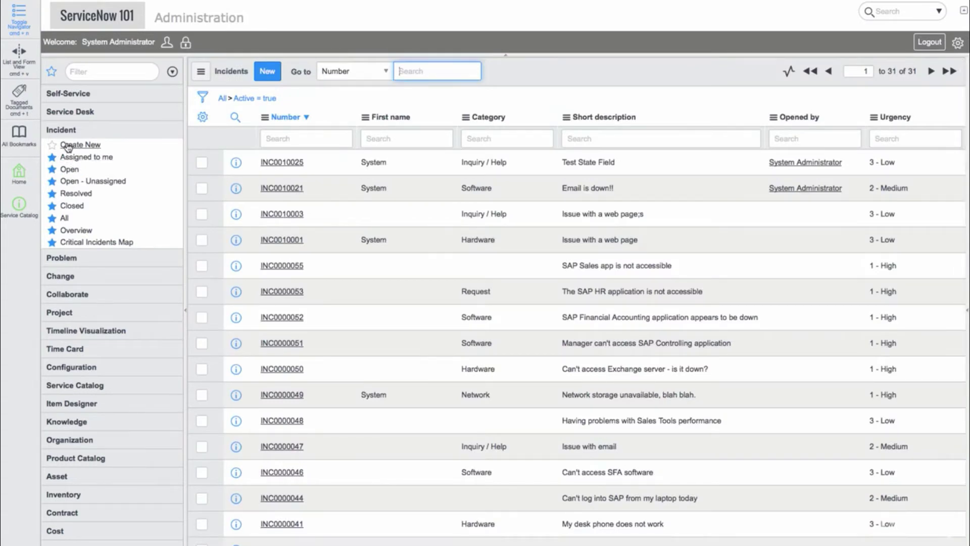
# Step: Start a new incident and inspect the Number field's dictionary entry and Default Value settings
pyautogui.click(68, 146)
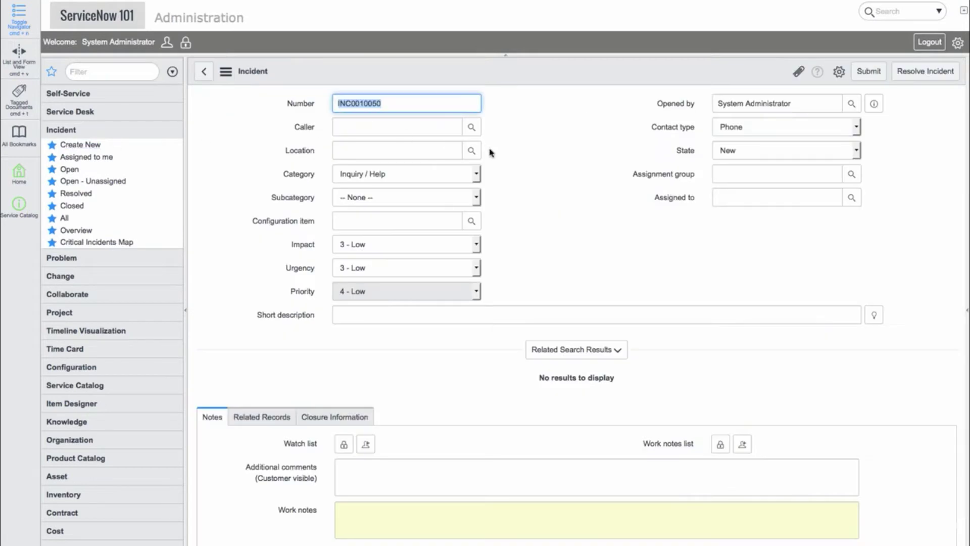
pyautogui.click(516, 151)
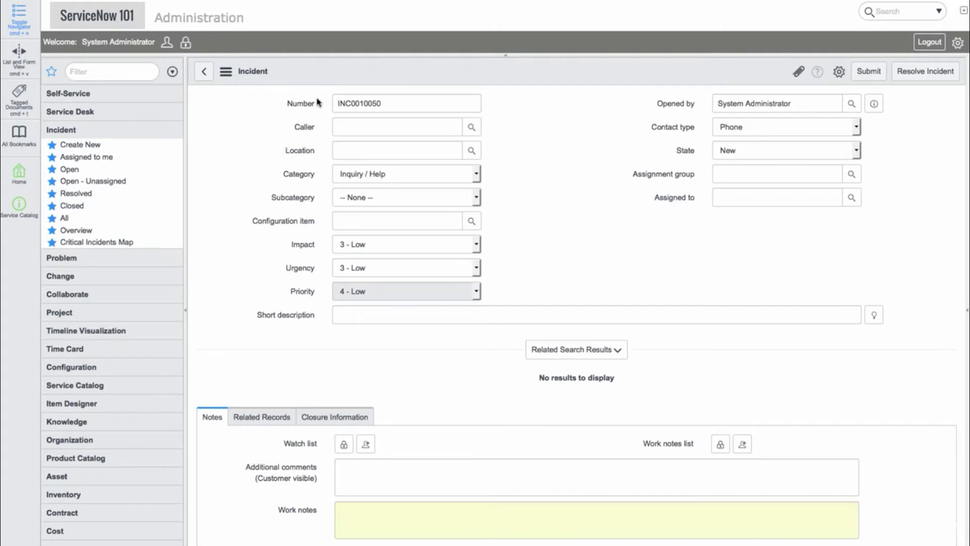
pyautogui.rightClick(310, 105)
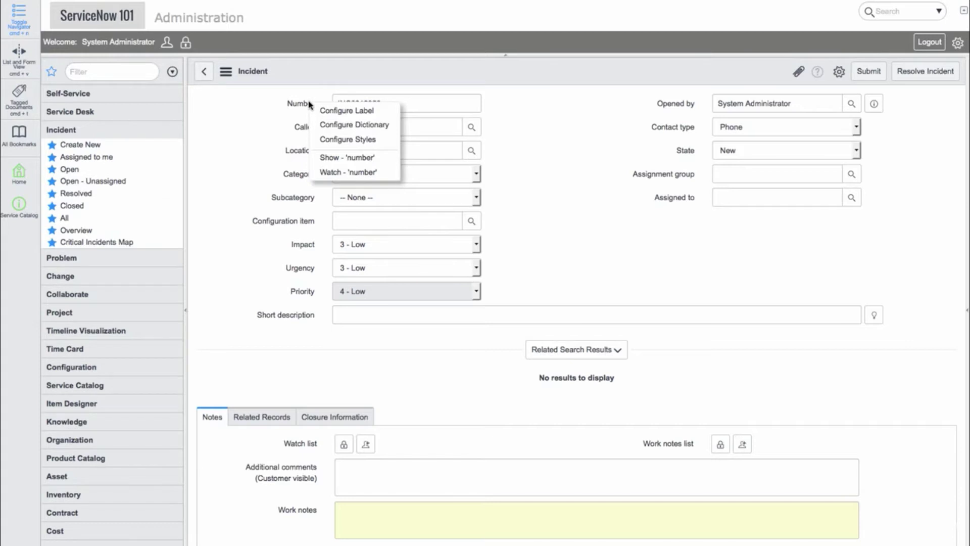
pyautogui.click(351, 126)
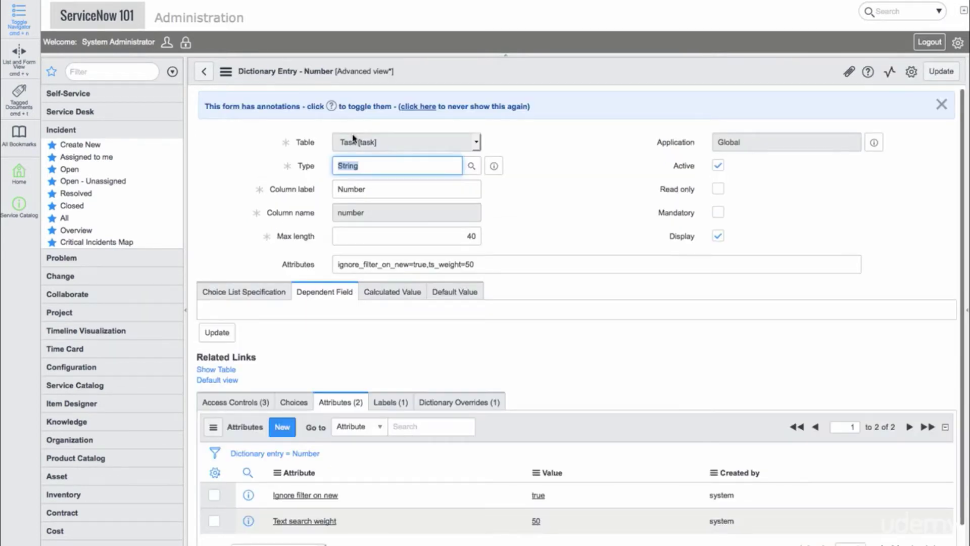
pyautogui.click(443, 298)
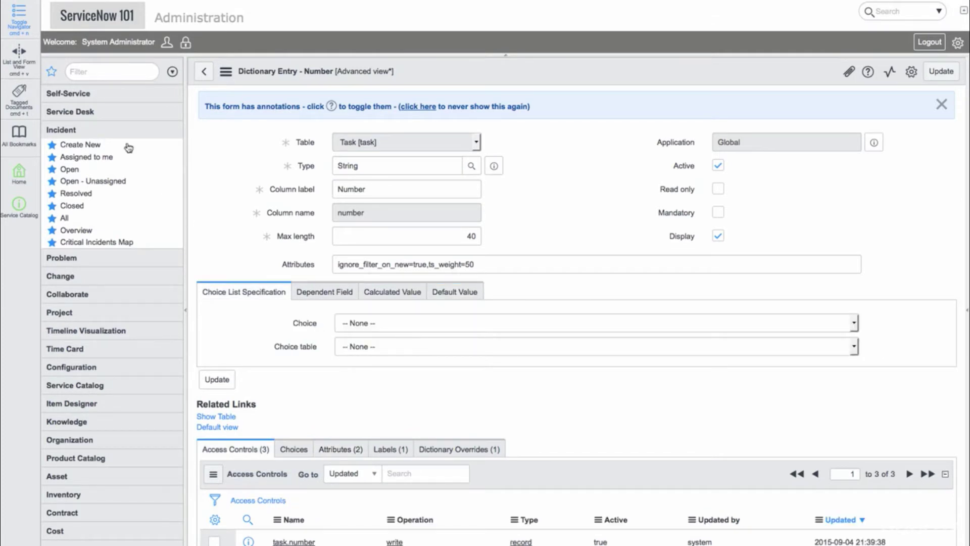
# Step: Find Number Maintenance and open the record with prefix INC
pyautogui.click(94, 71)
pyautogui.write('number m')
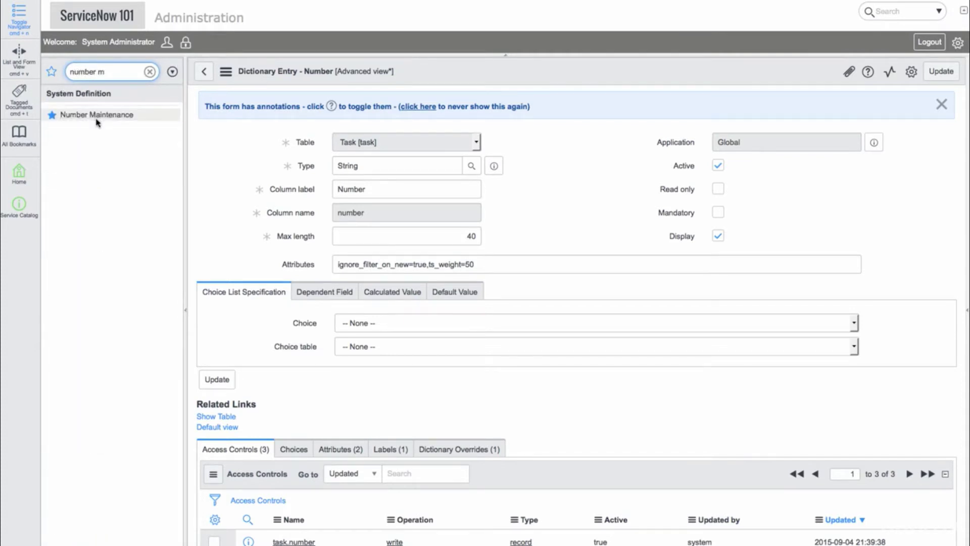
pyautogui.click(96, 115)
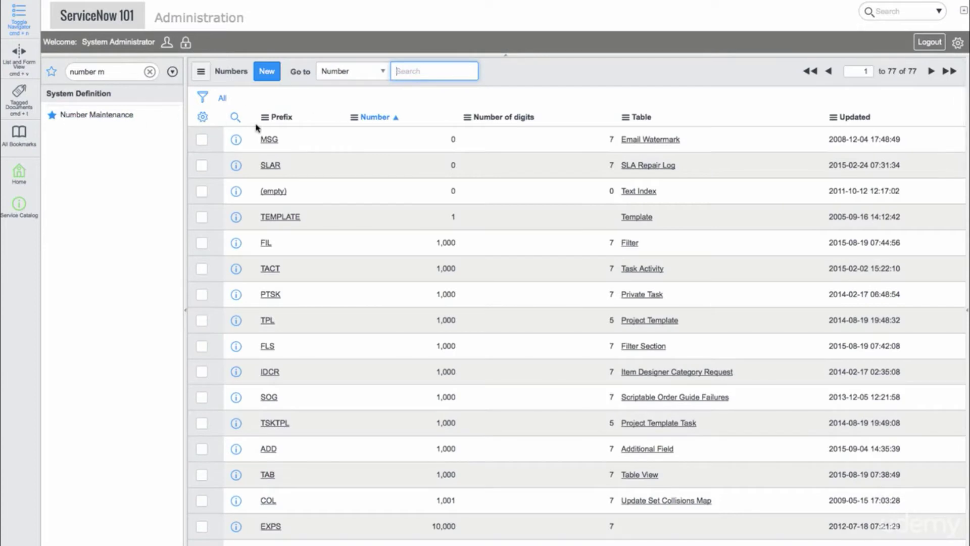
pyautogui.click(235, 117)
pyautogui.click(287, 139)
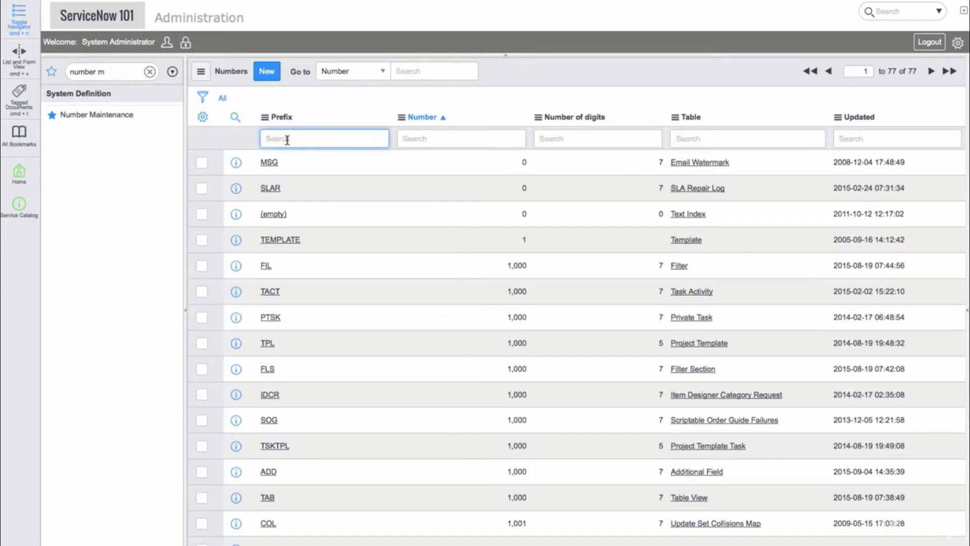
pyautogui.write('inc')
pyautogui.press('Return')
pyautogui.click(237, 162)
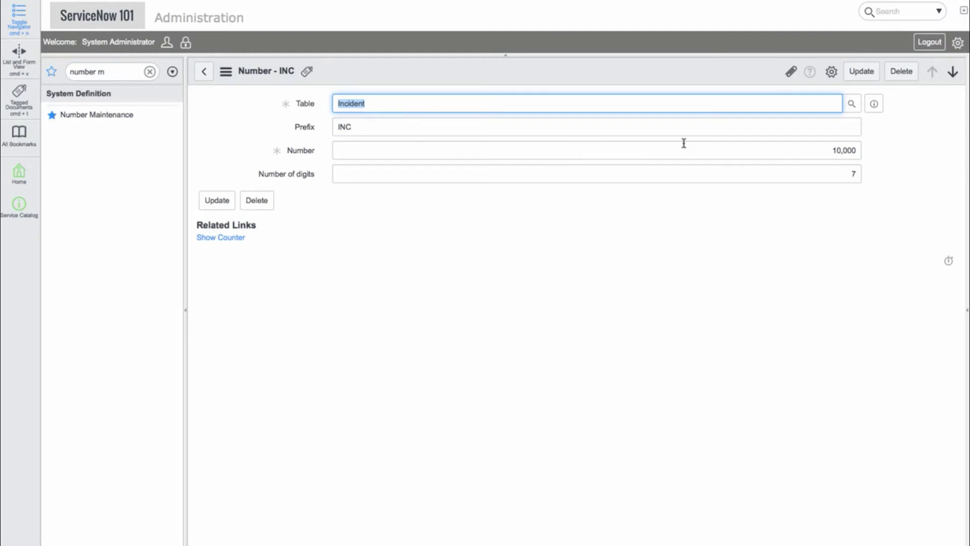
# Step: Change the incident number counter to 20,000 and save the record
pyautogui.click(834, 150)
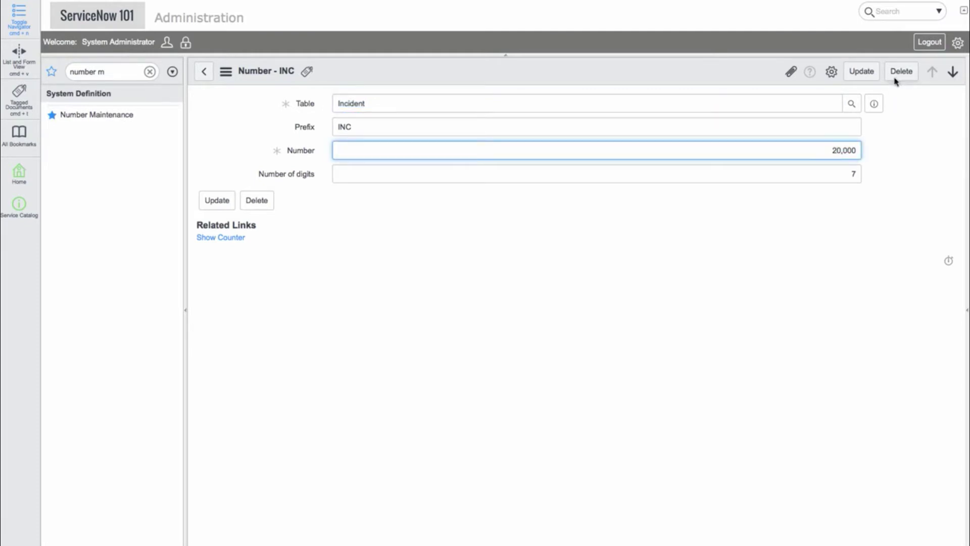
pyautogui.click(858, 68)
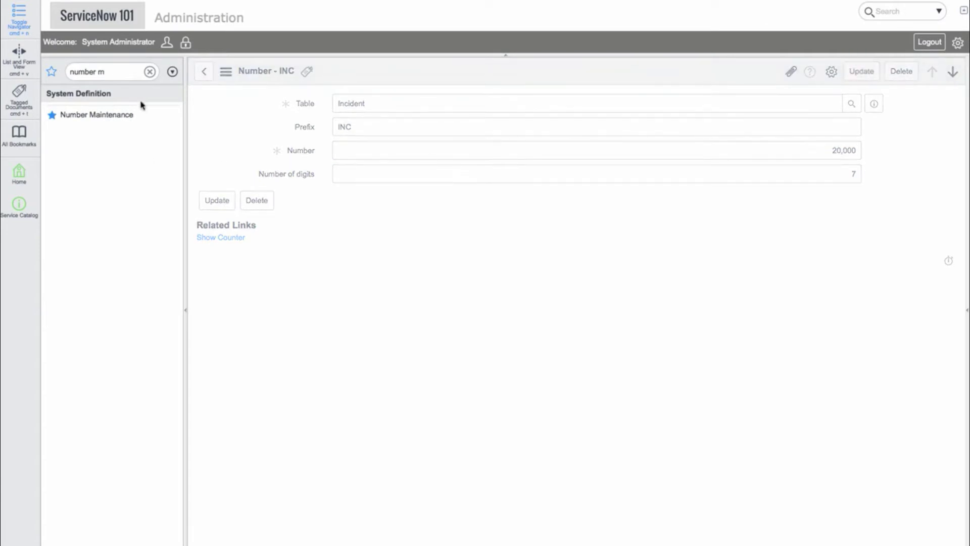
pyautogui.click(150, 72)
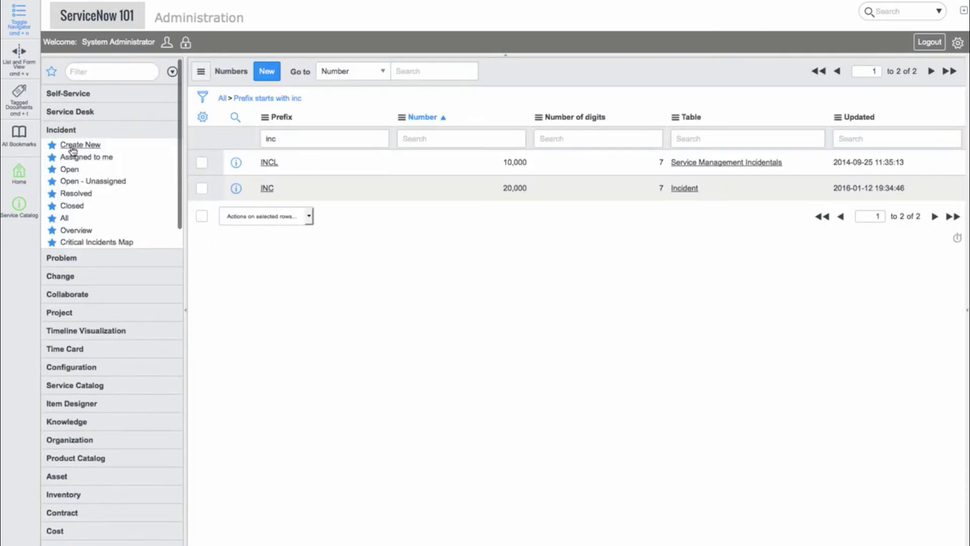
pyautogui.click(72, 145)
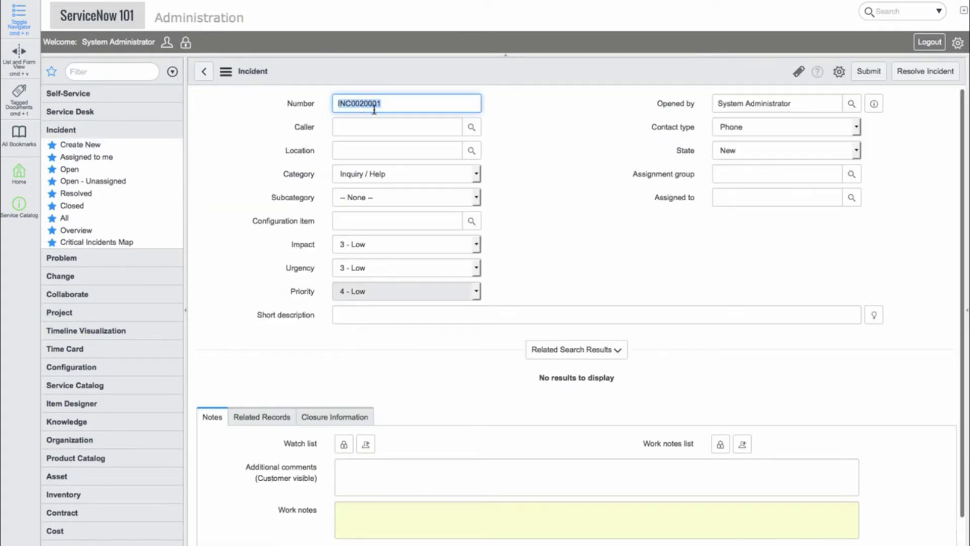
# Step: Set the Caller to the demo business user and confirm they have no related incidents
pyautogui.click(555, 141)
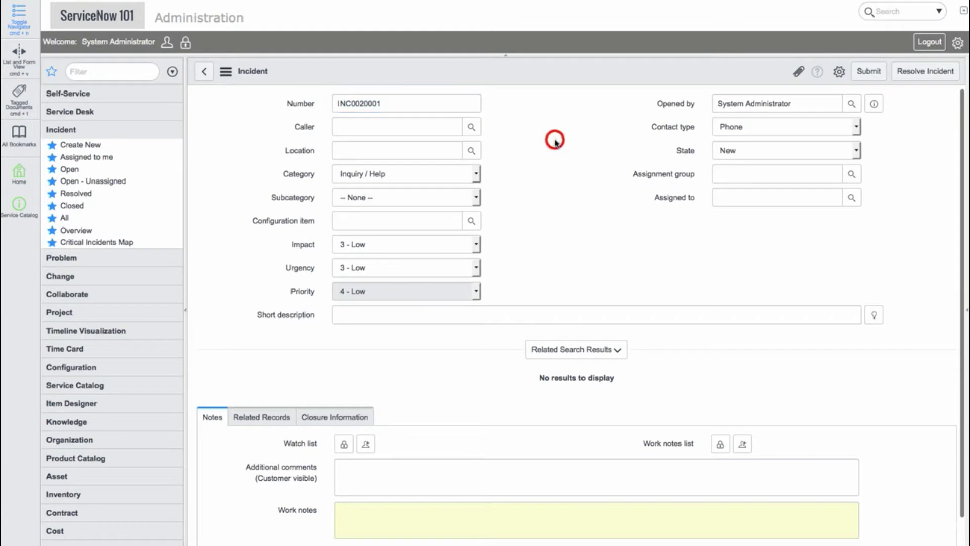
pyautogui.click(367, 129)
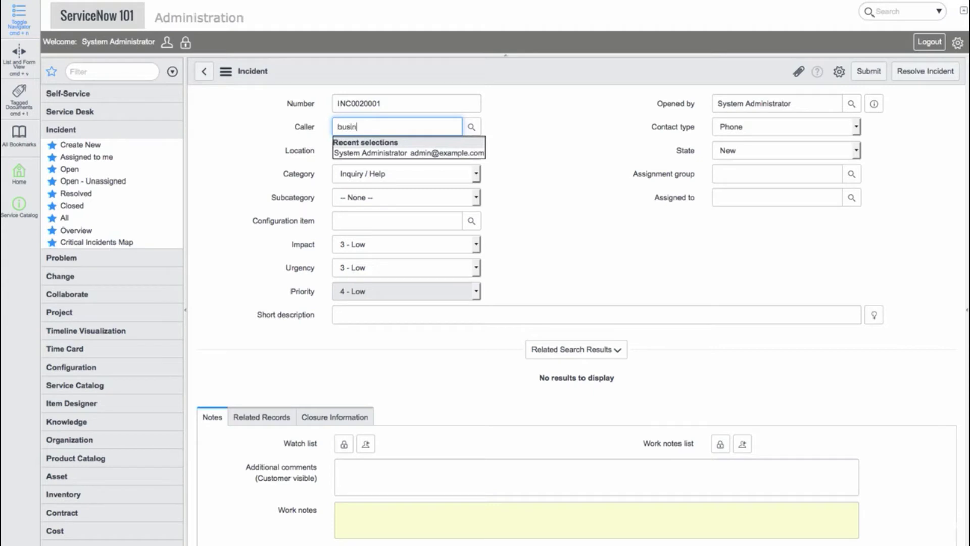
pyautogui.write('businessman')
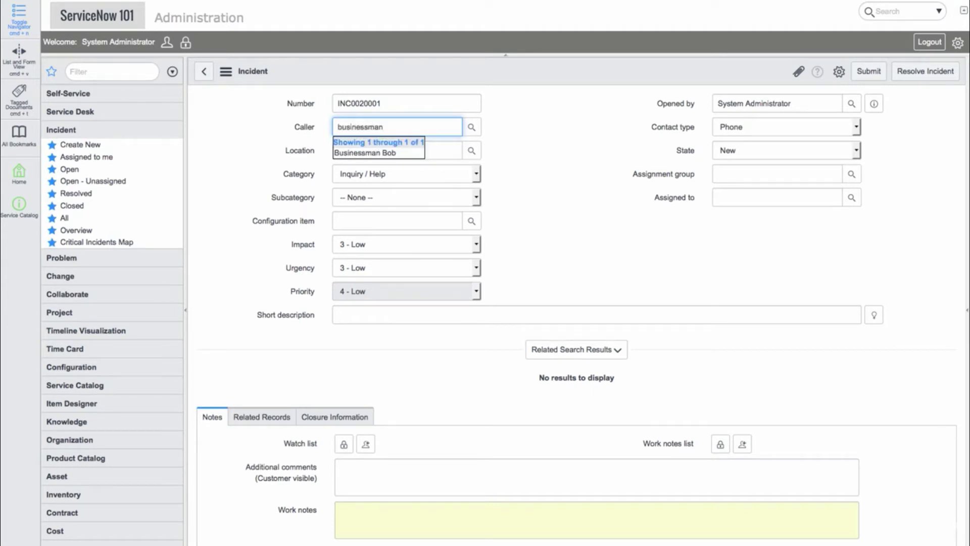
pyautogui.click(371, 153)
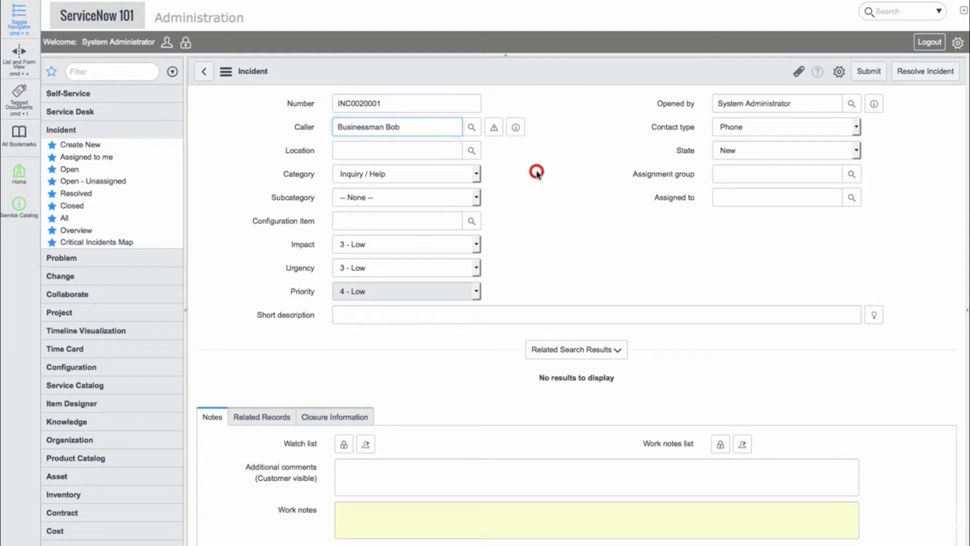
pyautogui.click(494, 131)
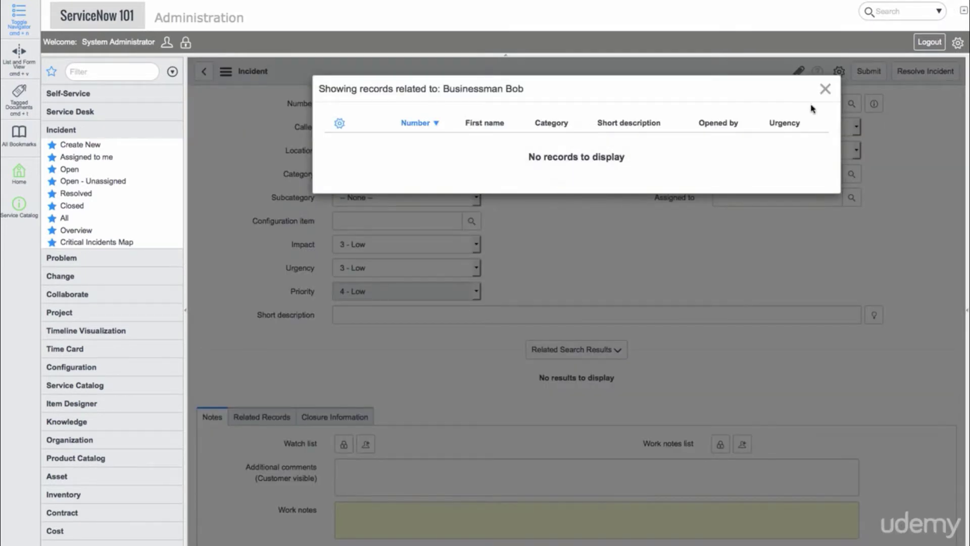
pyautogui.click(824, 91)
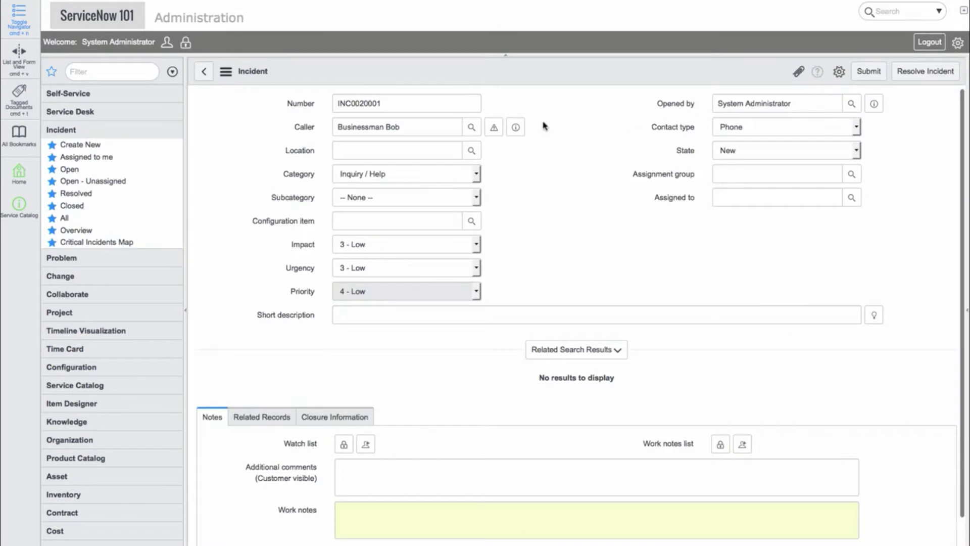
pyautogui.click(516, 127)
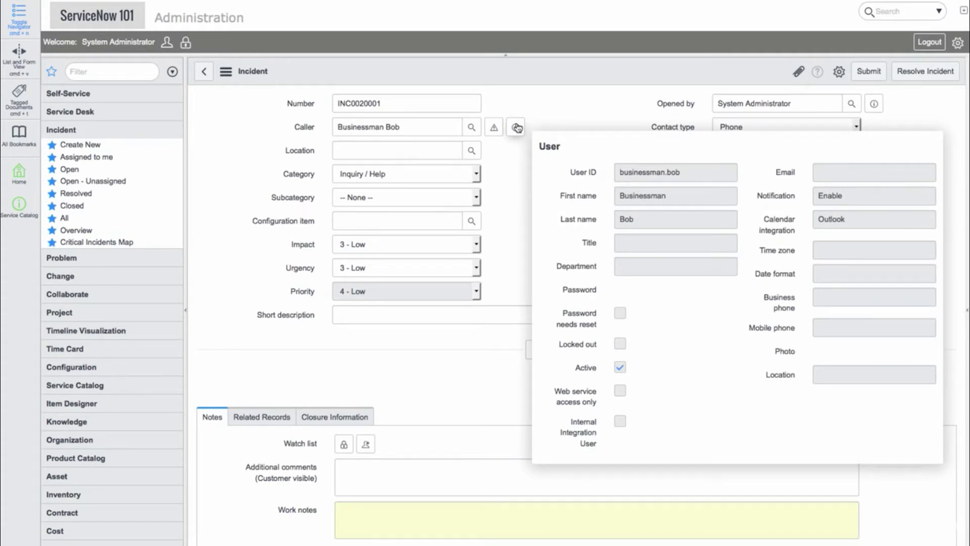
pyautogui.moveTo(519, 132)
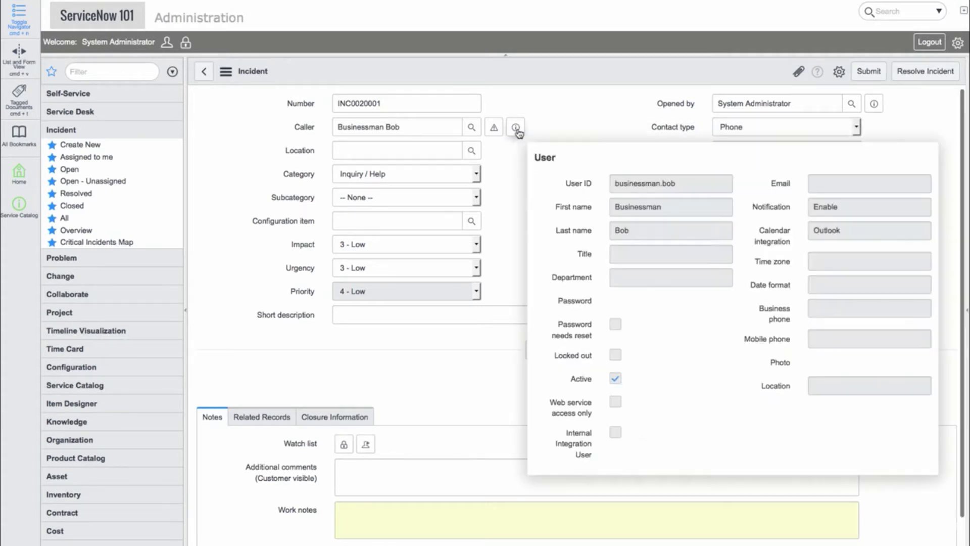
pyautogui.scroll(-1, 660, 289)
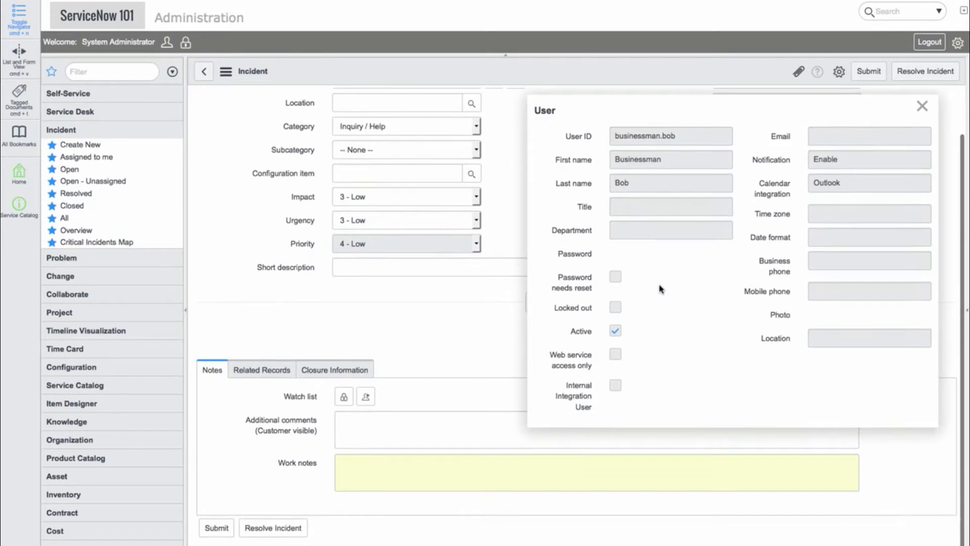
pyautogui.scroll(1, 660, 289)
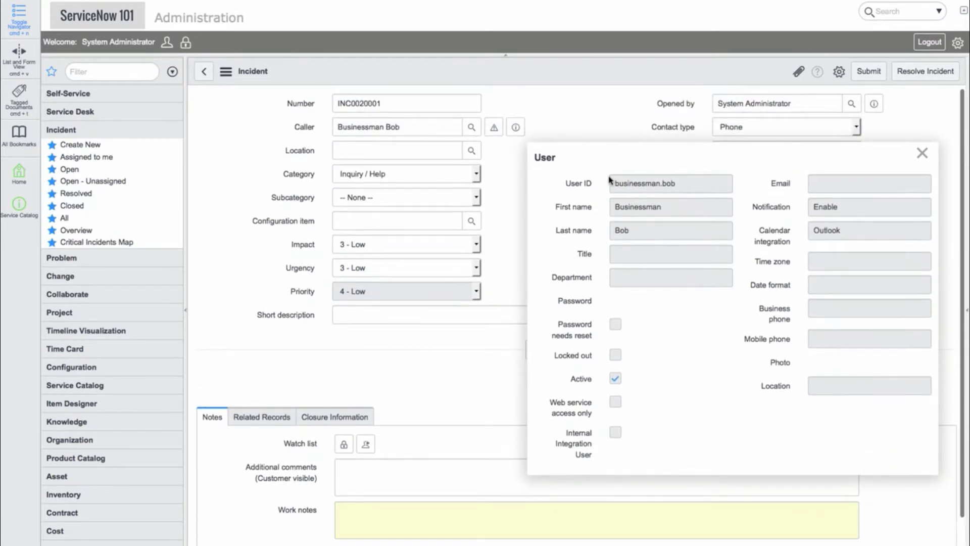
pyautogui.click(923, 152)
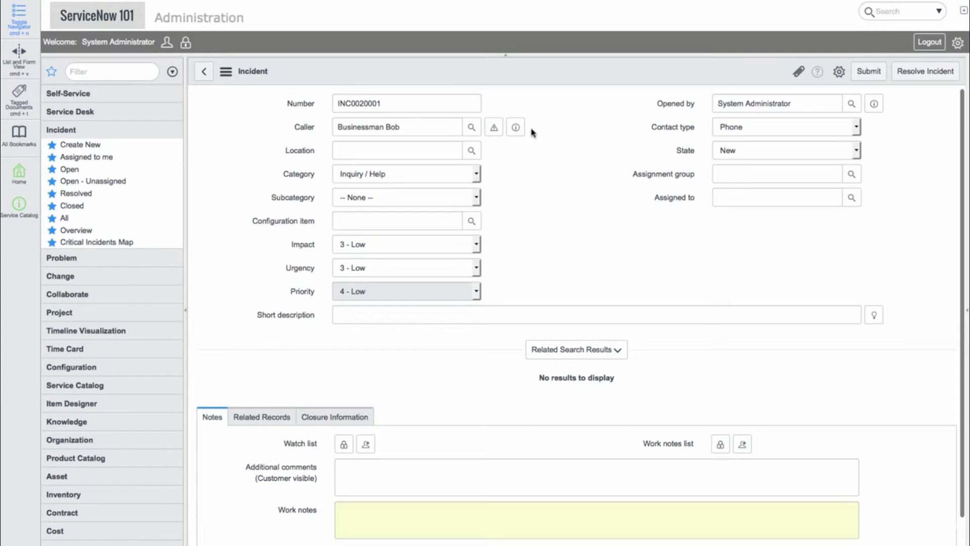
pyautogui.click(516, 127)
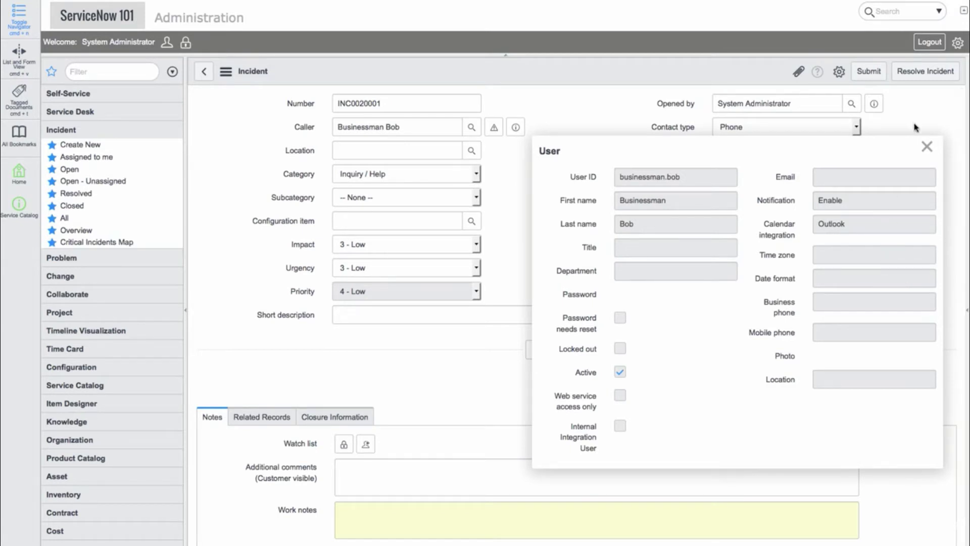
pyautogui.click(929, 149)
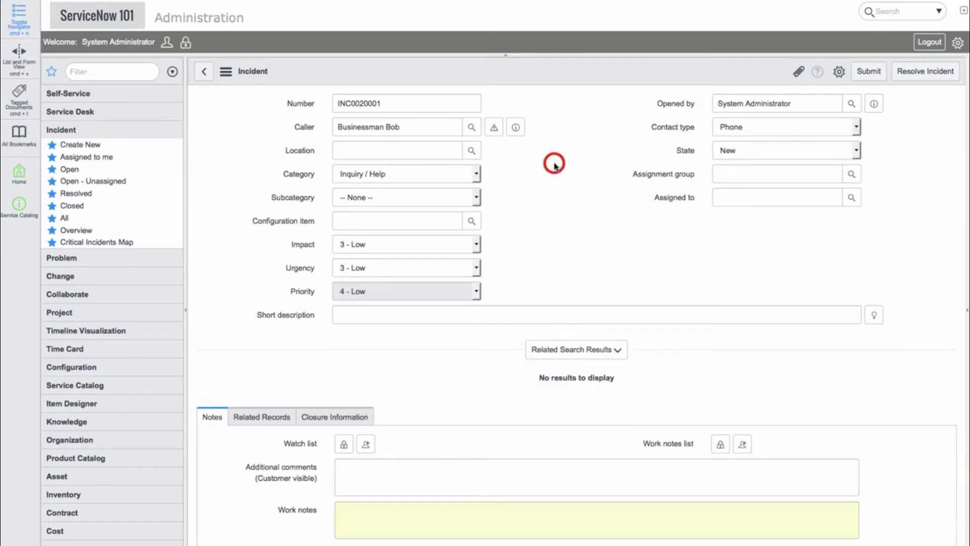
# Step: Inspect the Caller field's dictionary entry, including its User reference specification and attributes
pyautogui.rightClick(312, 130)
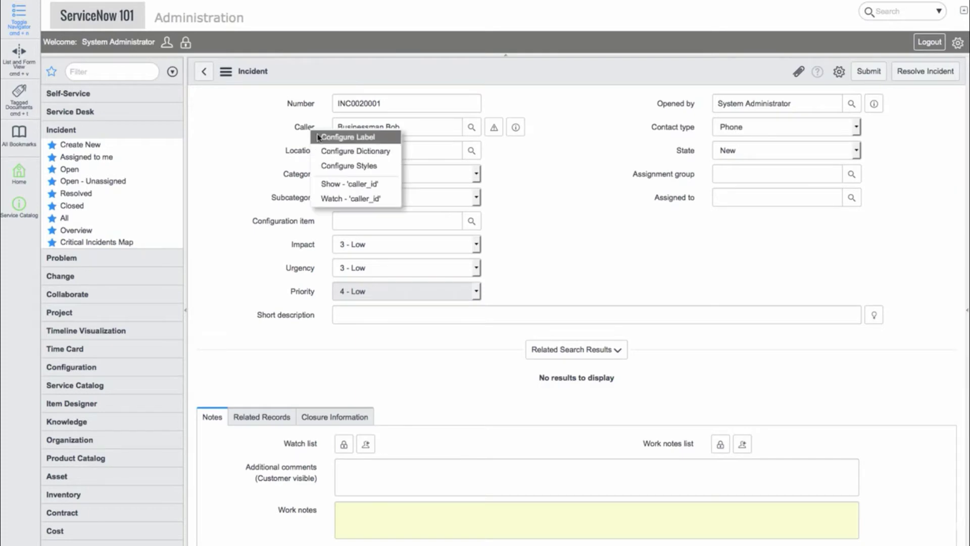
pyautogui.click(330, 152)
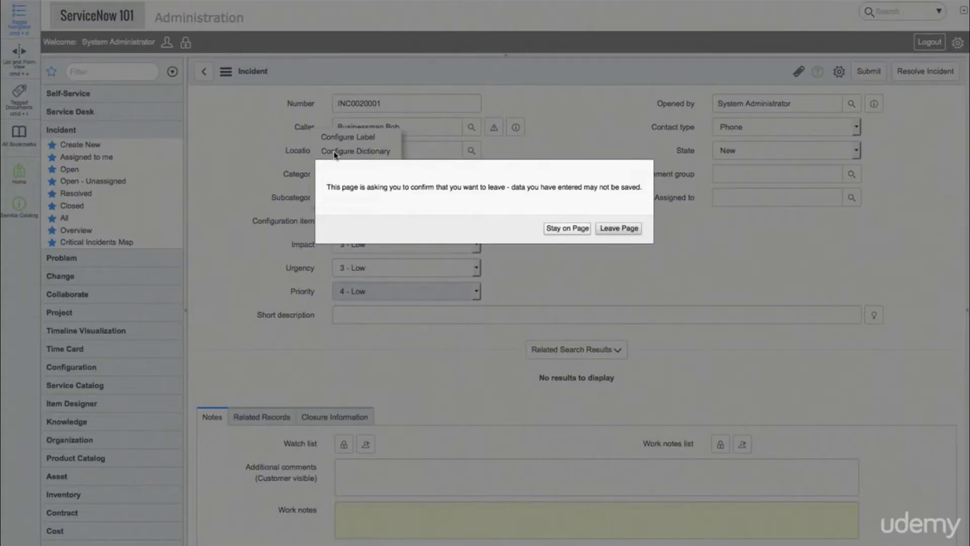
pyautogui.click(628, 228)
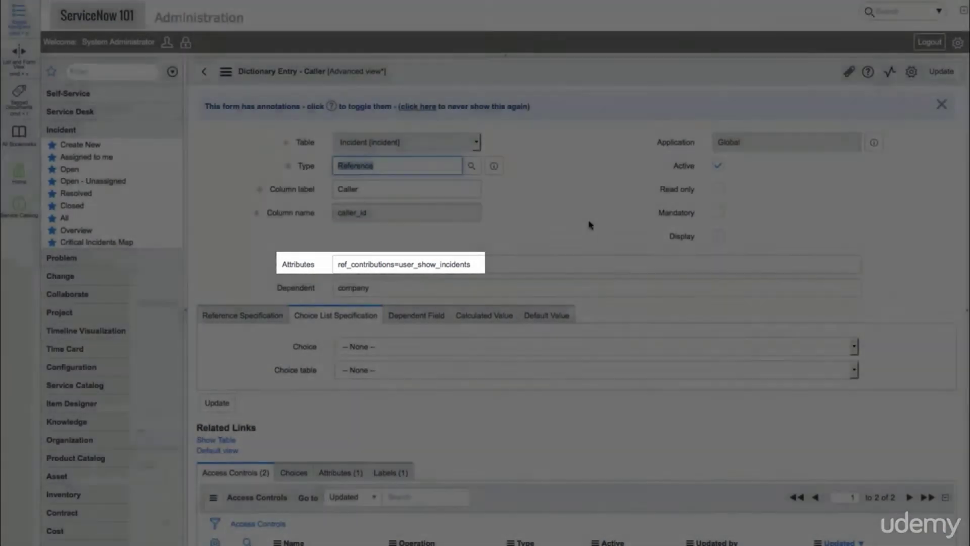
pyautogui.scroll(-2, 612, 226)
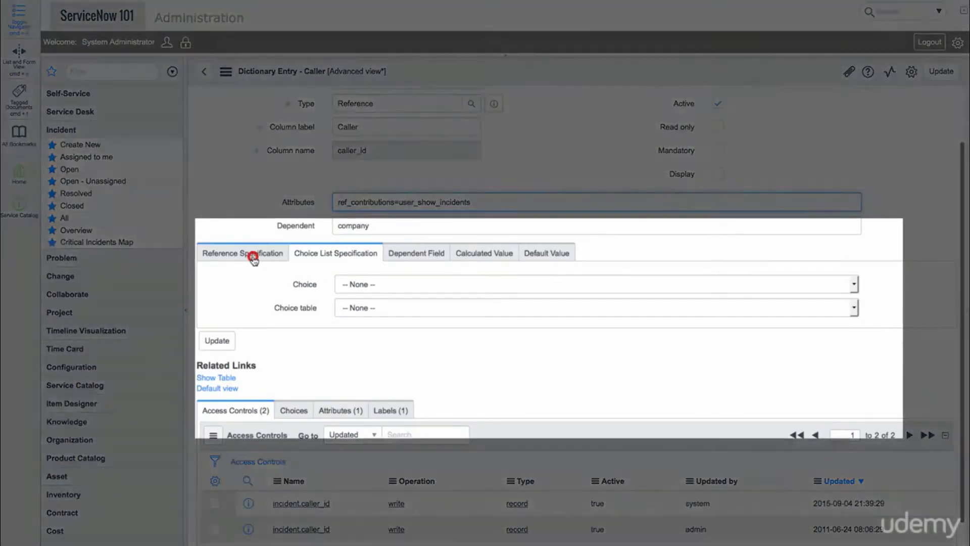
pyautogui.click(256, 254)
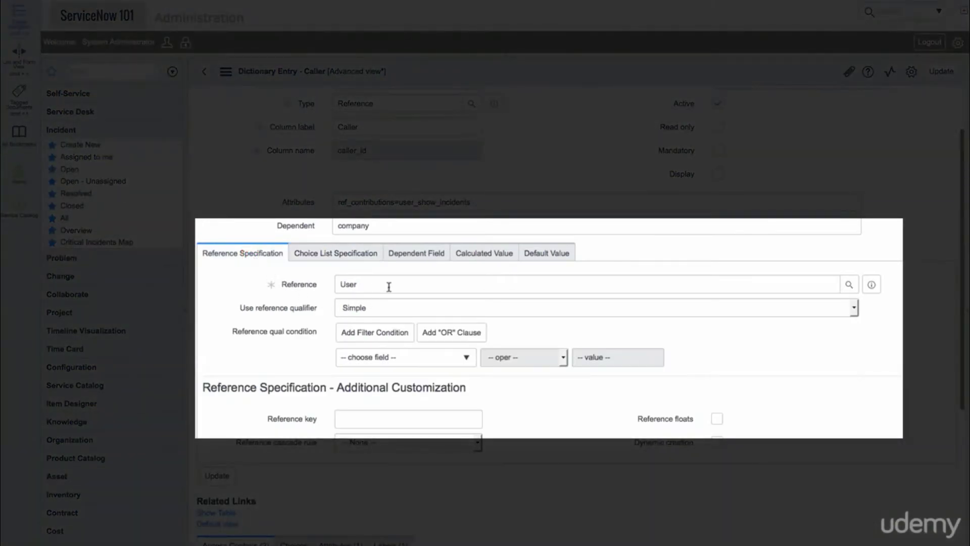
pyautogui.scroll(-1, 390, 286)
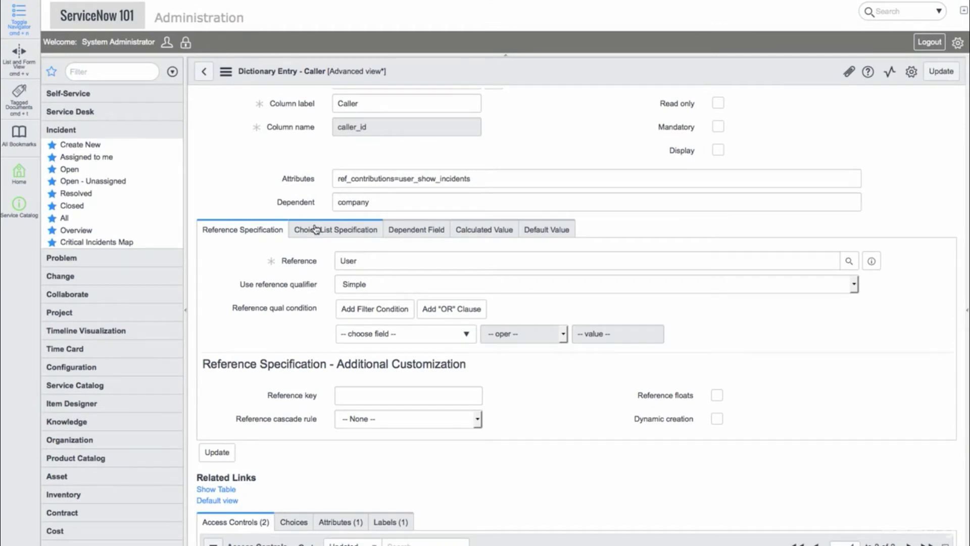
pyautogui.scroll(-5, 315, 229)
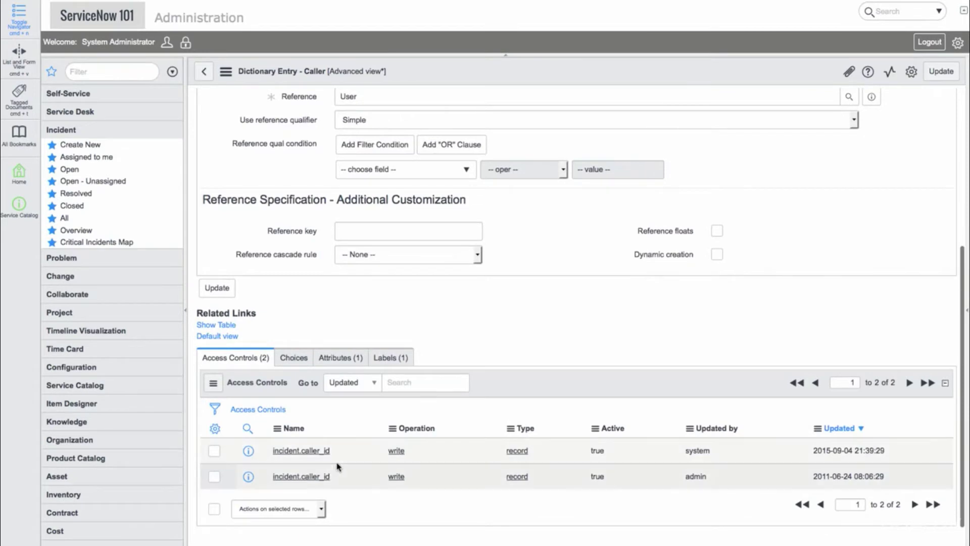
pyautogui.click(331, 359)
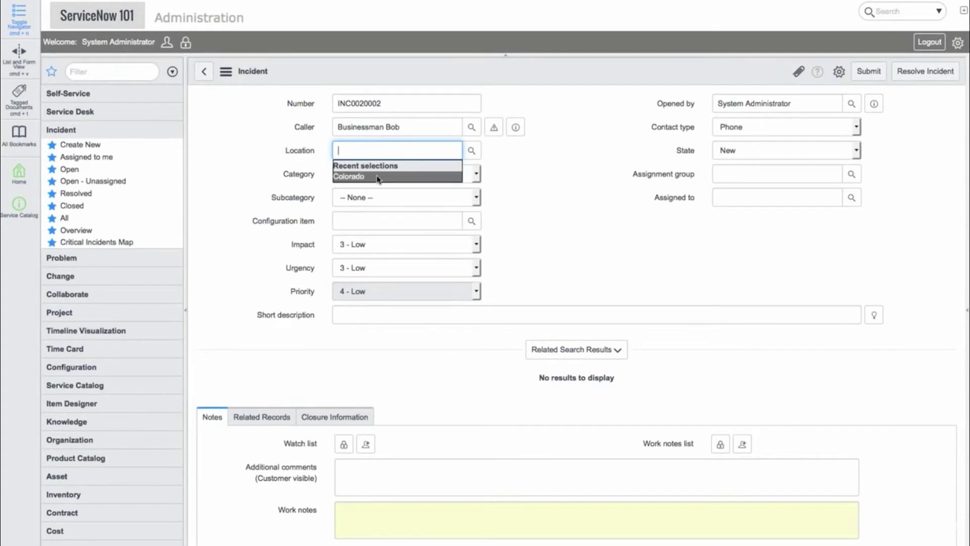
# Step: Set the Location to Colorado and preview its location details
pyautogui.click(376, 176)
pyautogui.click(498, 154)
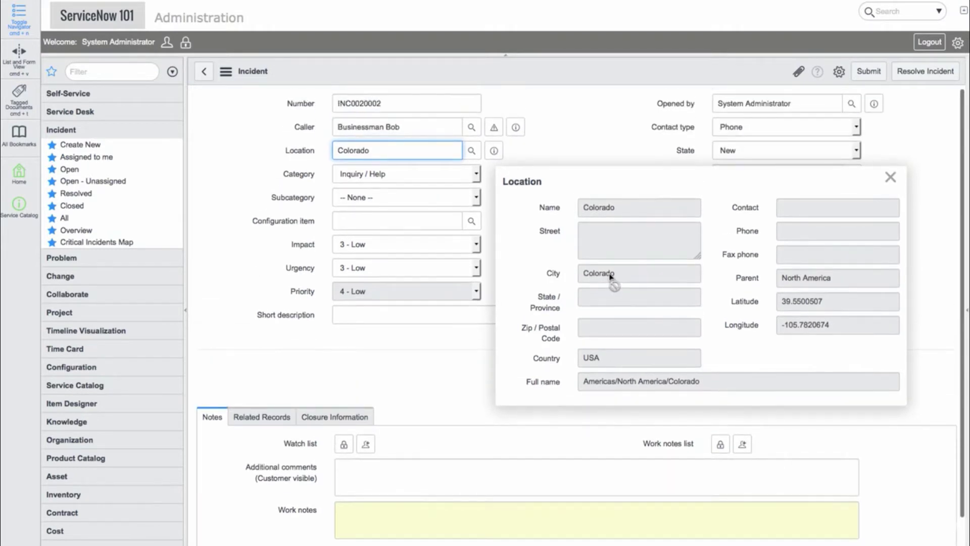
pyautogui.click(890, 177)
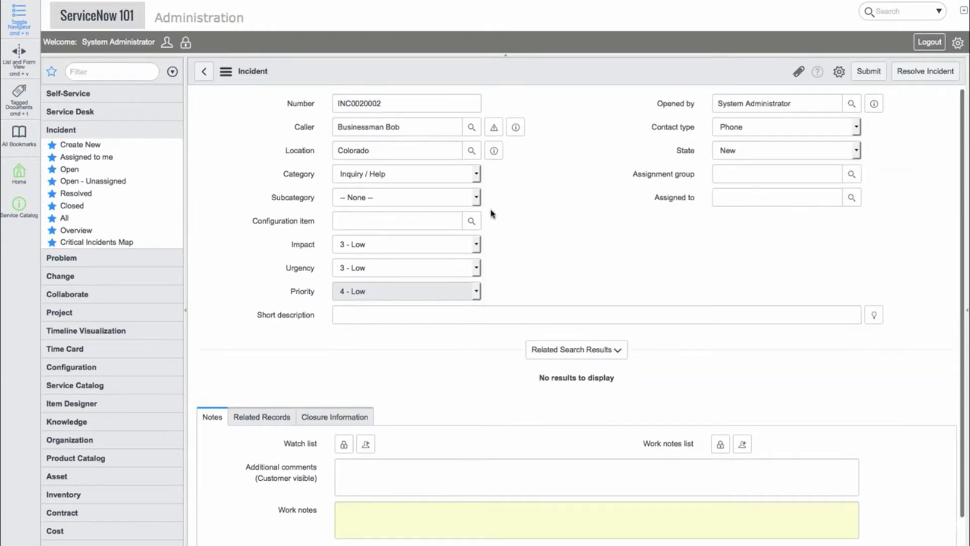
# Step: Try Category Software, then Category Hardware with Subcategory Keyboard
pyautogui.click(402, 196)
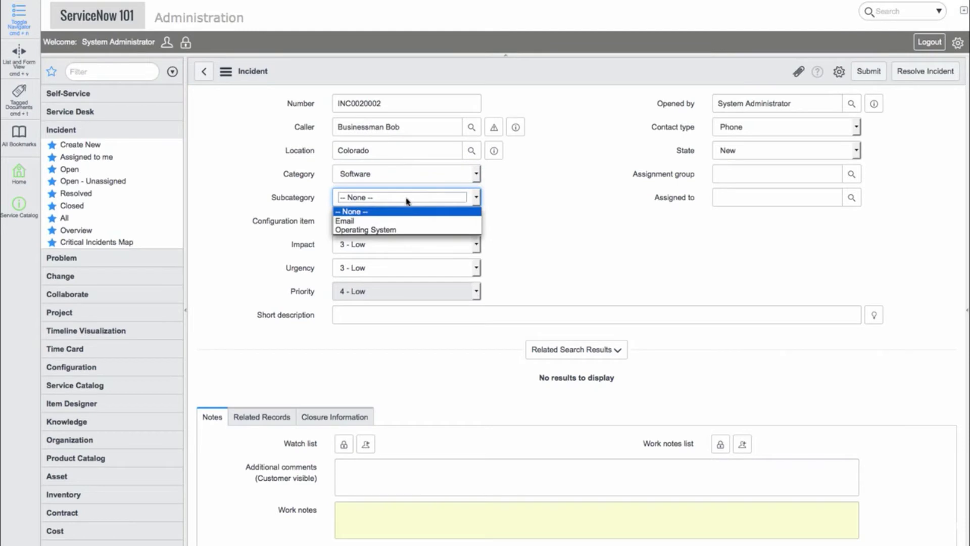
pyautogui.click(401, 183)
pyautogui.click(402, 183)
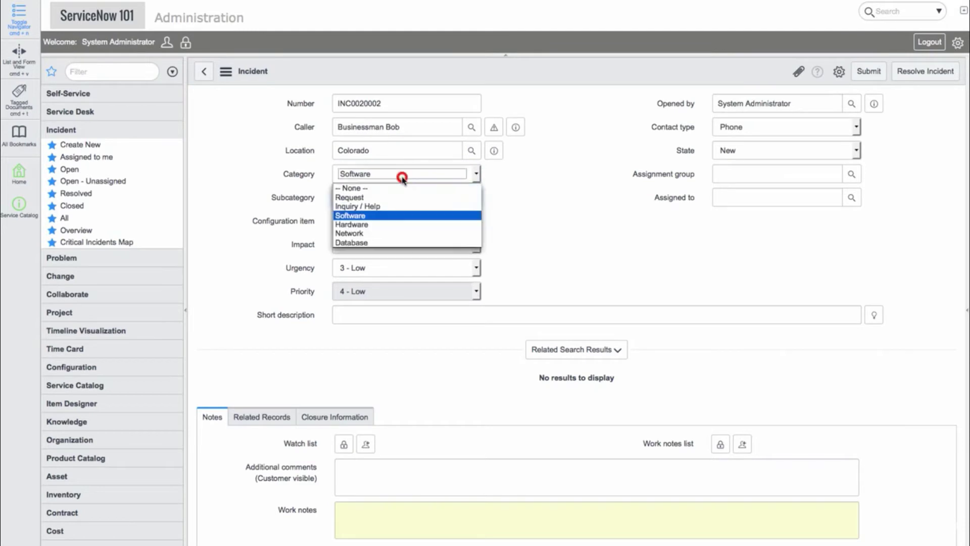
pyautogui.click(404, 225)
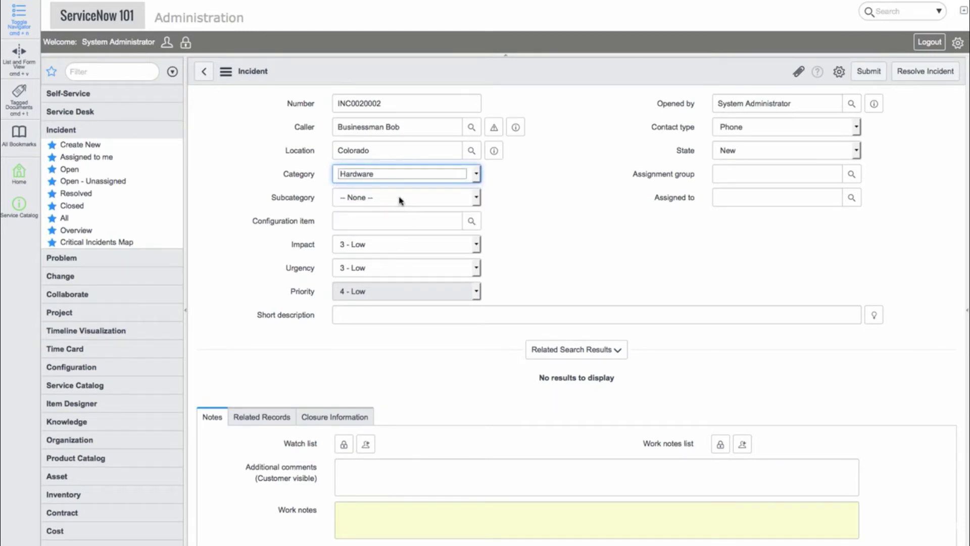
pyautogui.click(399, 197)
pyautogui.click(401, 241)
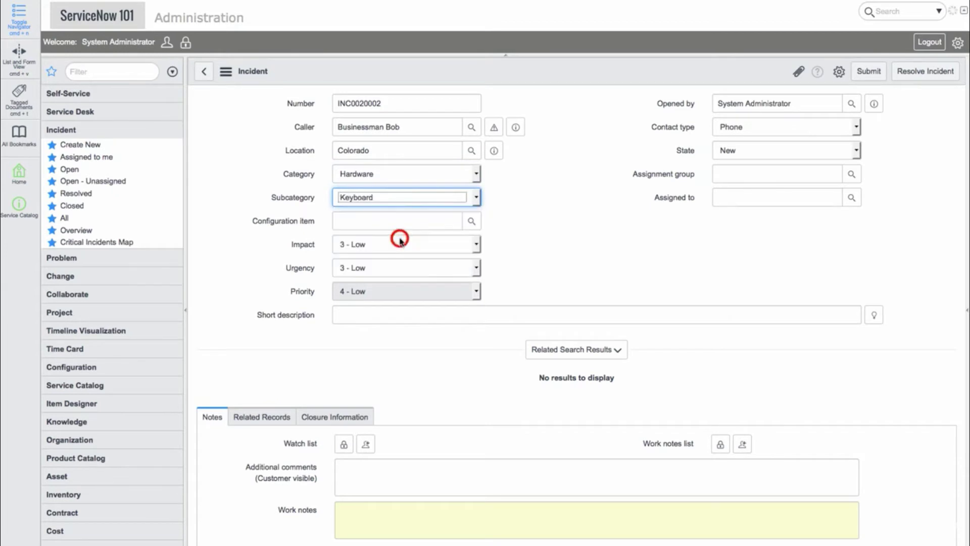
# Step: Set the Category to Network and the Subcategory to DHCP
pyautogui.click(397, 177)
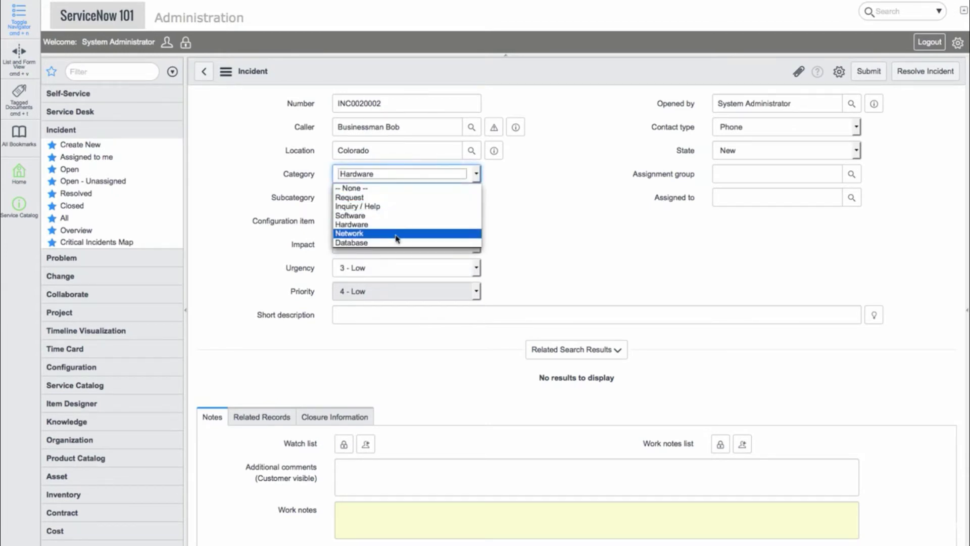
pyautogui.click(396, 235)
pyautogui.click(392, 197)
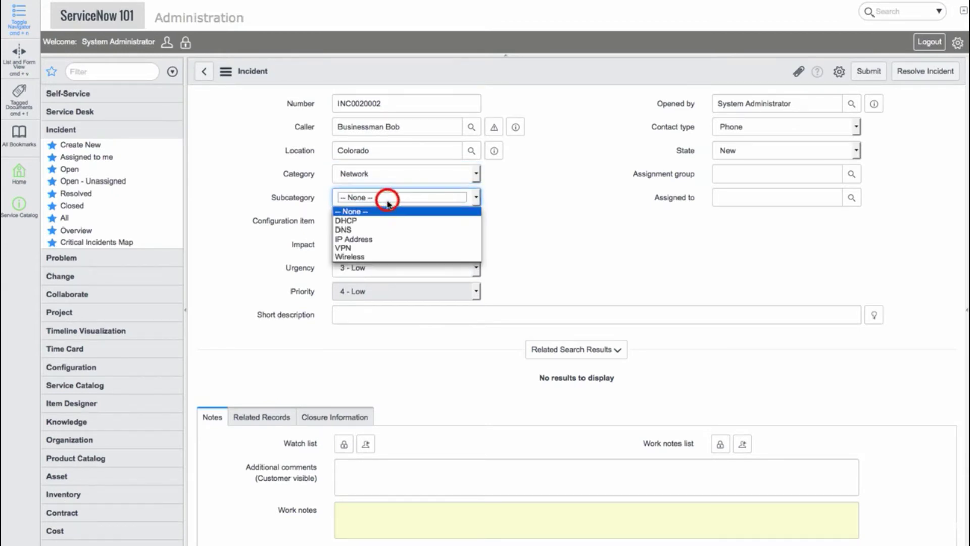
pyautogui.click(389, 220)
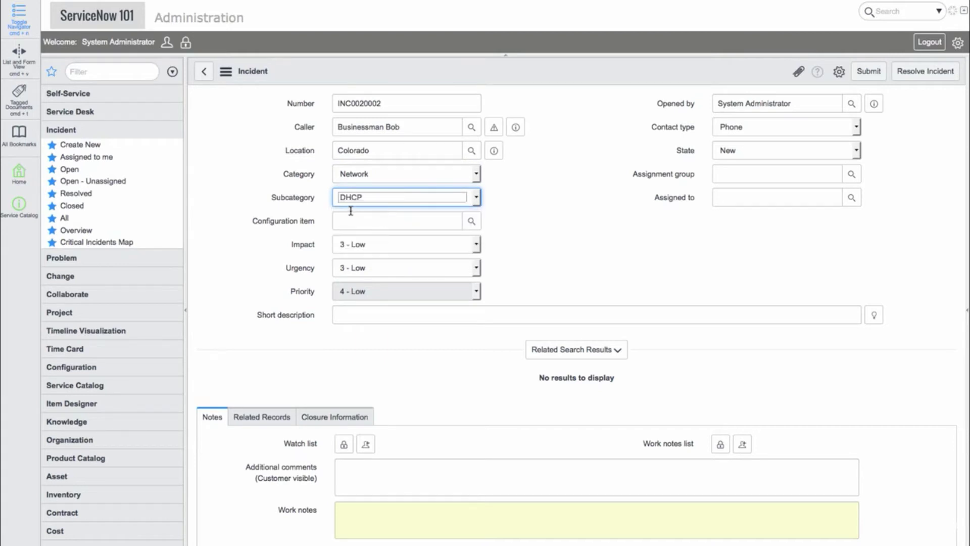
pyautogui.click(278, 205)
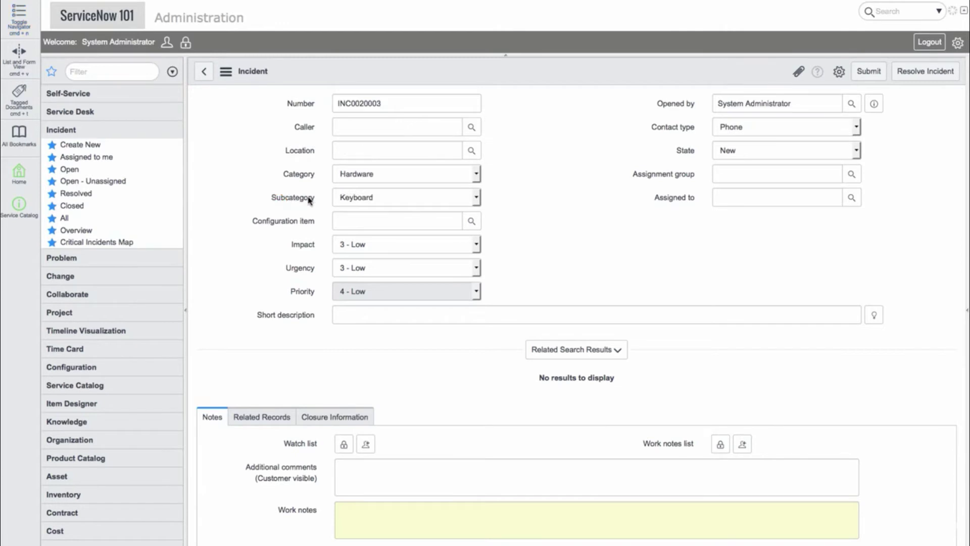
# Step: Open the Subcategory field's dictionary entry and check its dependency on Category
pyautogui.rightClick(310, 199)
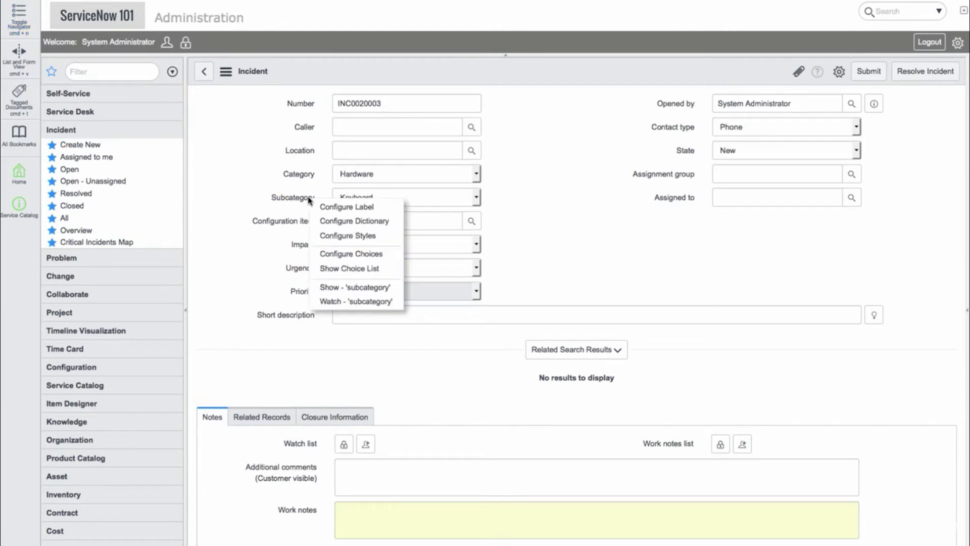
pyautogui.click(343, 222)
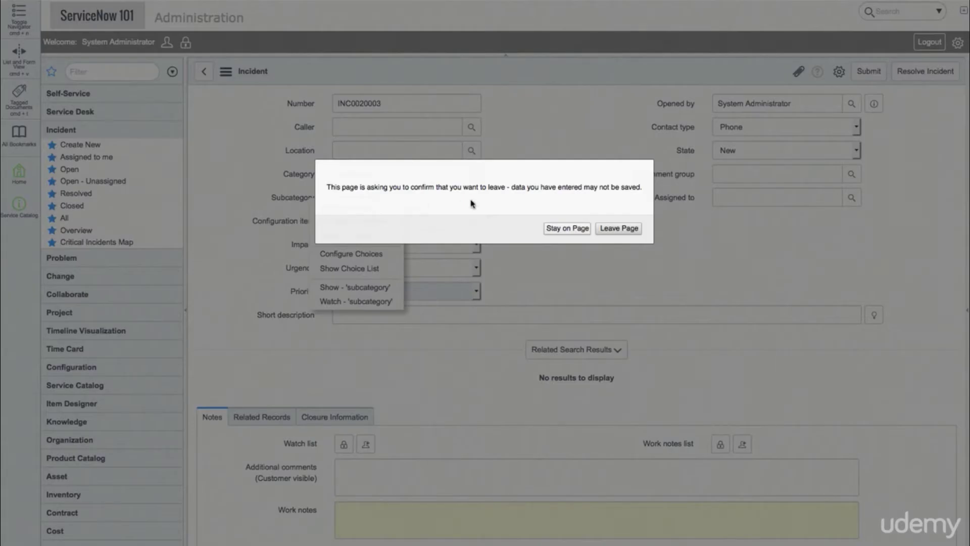
pyautogui.click(617, 228)
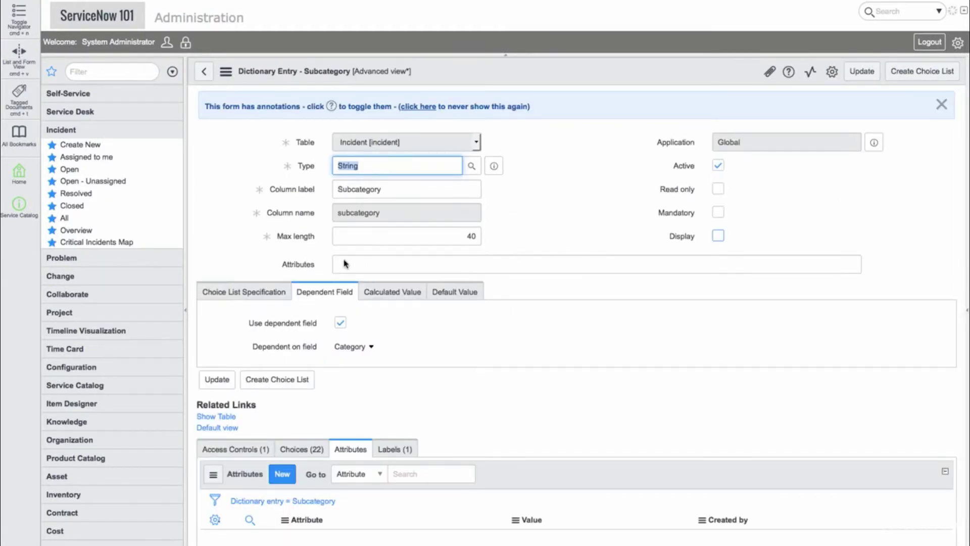
pyautogui.click(255, 292)
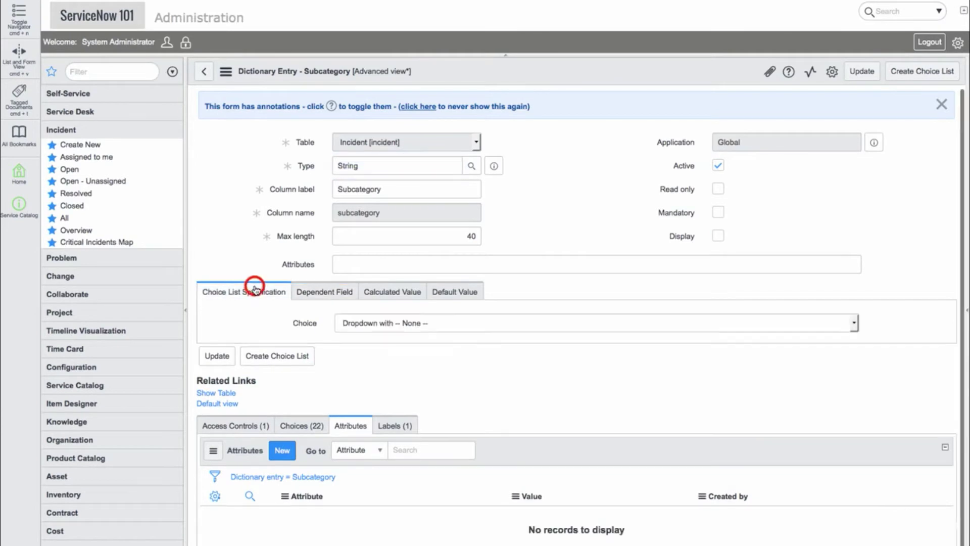
pyautogui.click(310, 292)
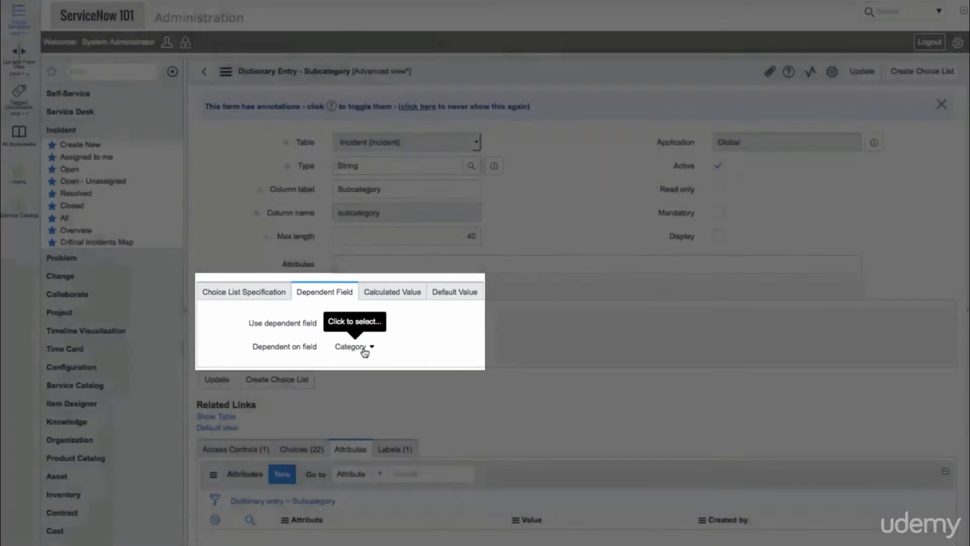
# Step: Scroll through the 22 Subcategory choices and their Category dependent values
pyautogui.scroll(-2, 472, 347)
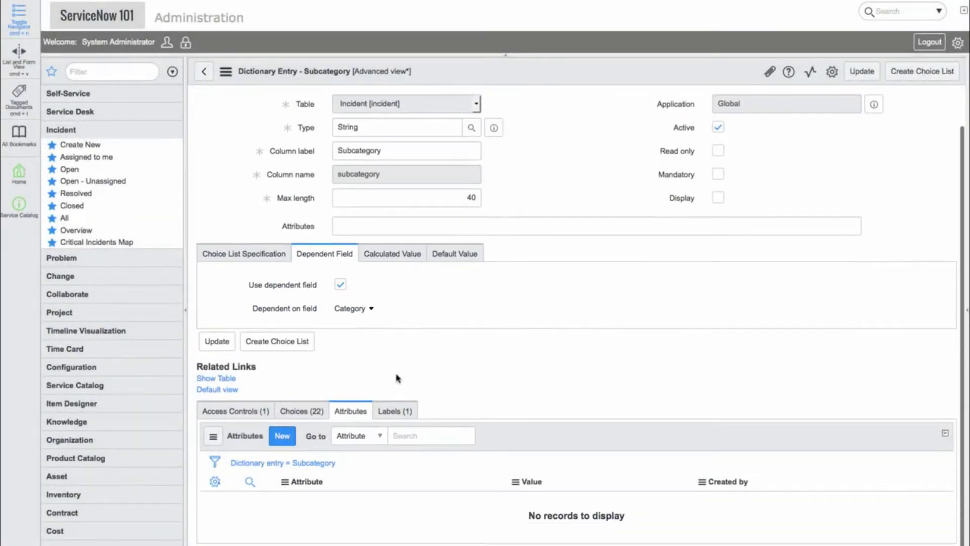
pyautogui.click(320, 407)
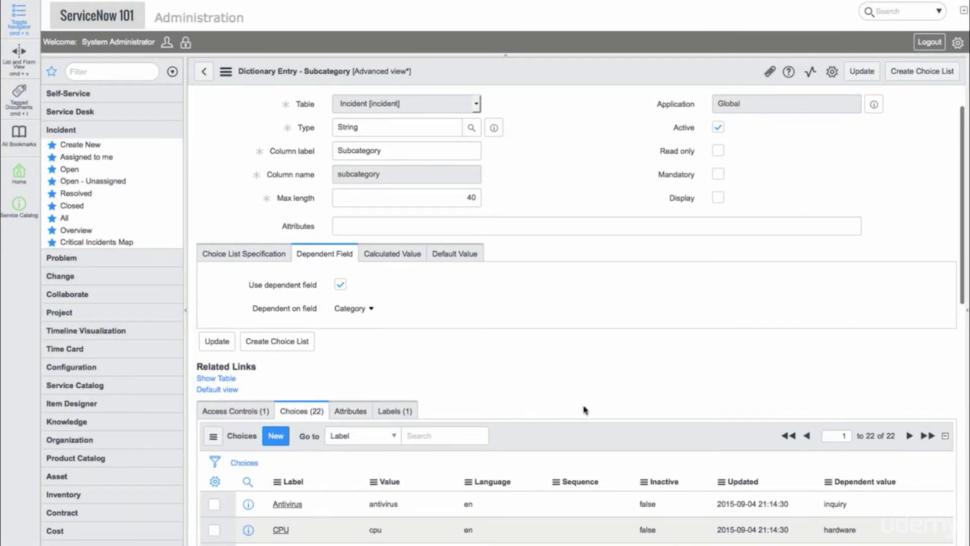
pyautogui.scroll(-3, 581, 409)
pyautogui.scroll(-2, 583, 410)
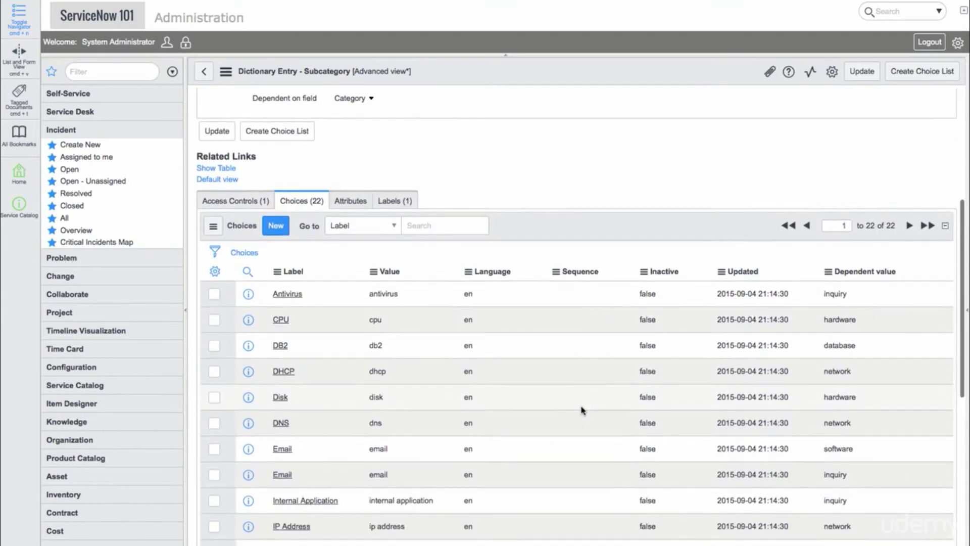
pyautogui.scroll(-4, 583, 410)
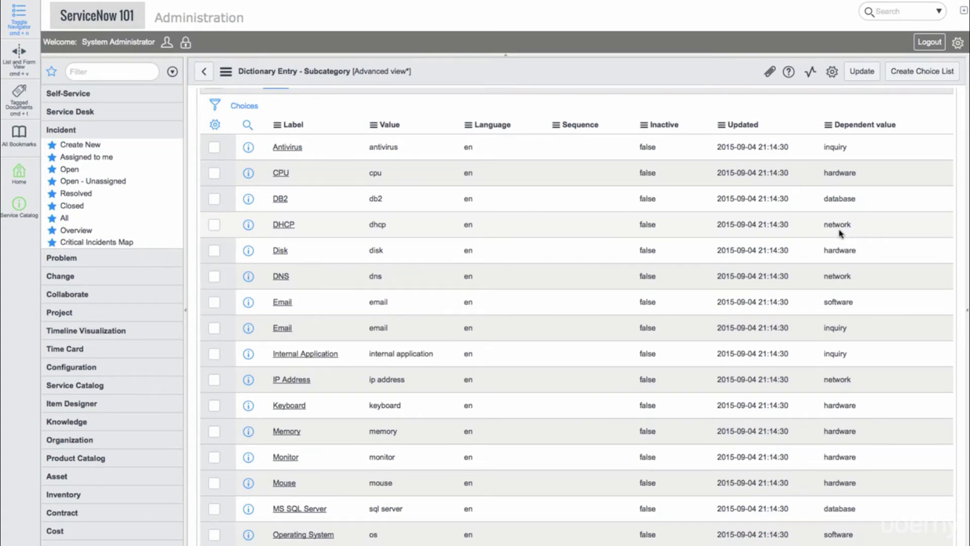
pyautogui.scroll(10, 840, 234)
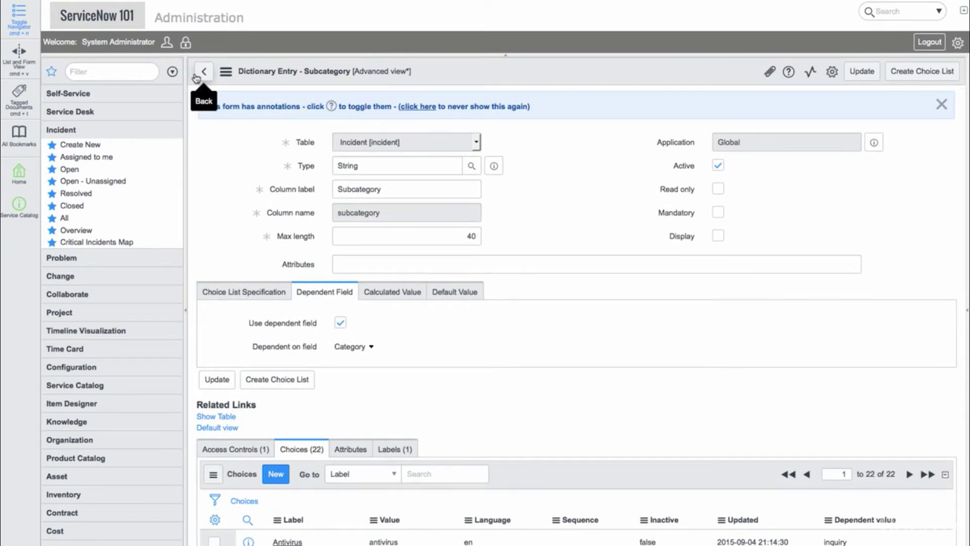
# Step: Back on the incident form, set the configuration item to EXCHANGE-NY-02
pyautogui.click(197, 75)
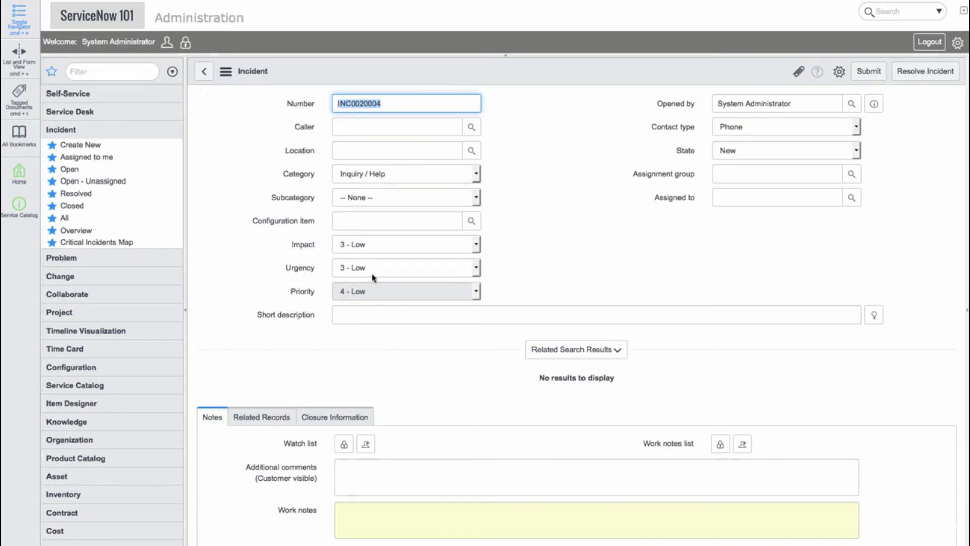
pyautogui.click(631, 272)
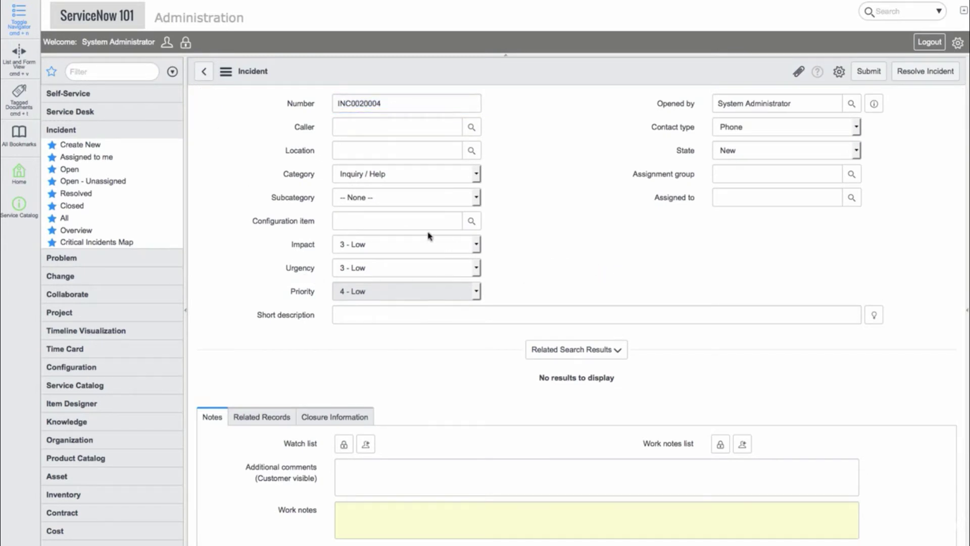
pyautogui.click(396, 223)
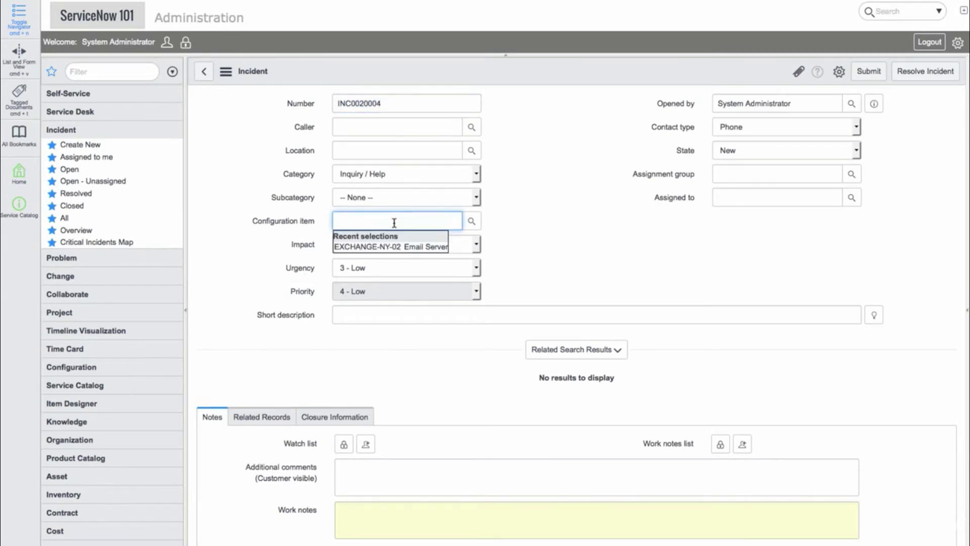
pyautogui.click(394, 247)
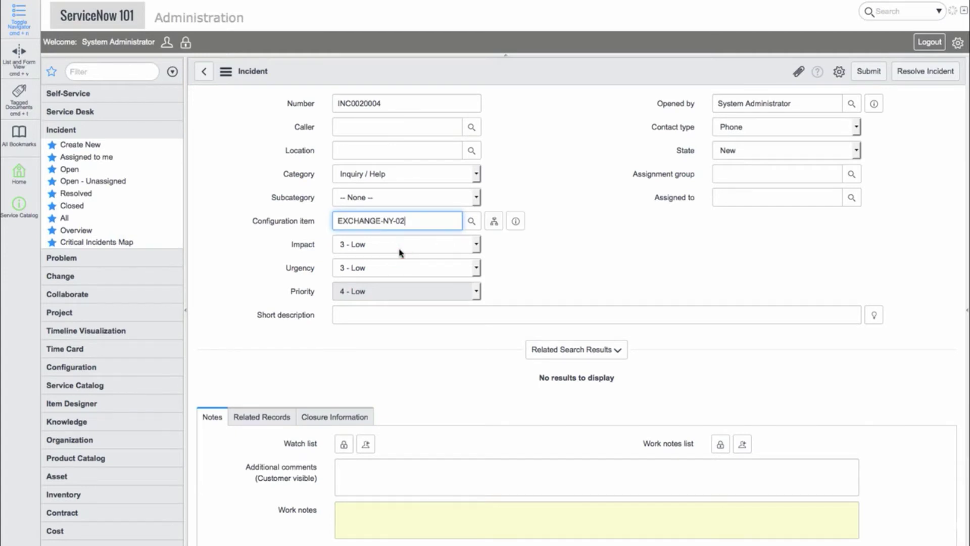
pyautogui.click(572, 254)
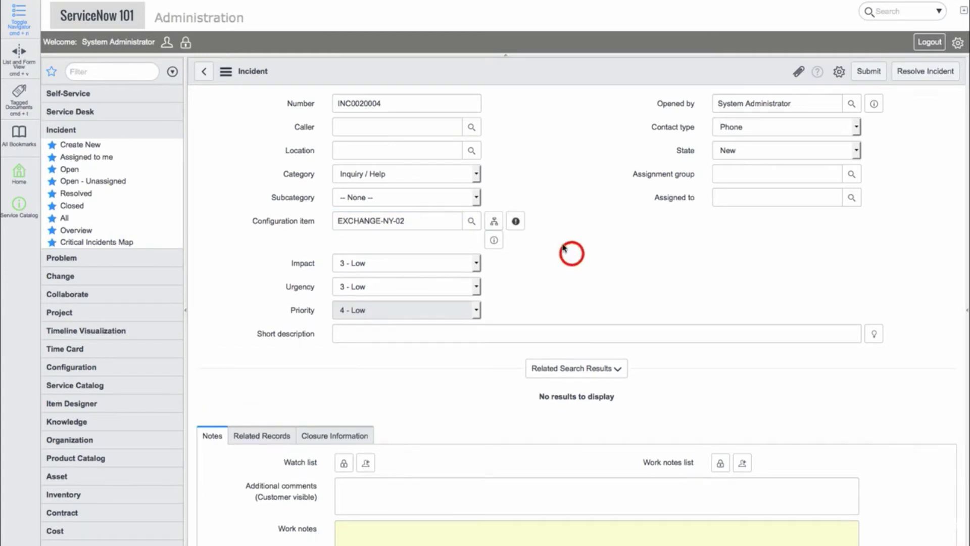
# Step: Review active tasks affecting EXCHANGE-NY-02 and its CI map showing the Email service
pyautogui.click(516, 223)
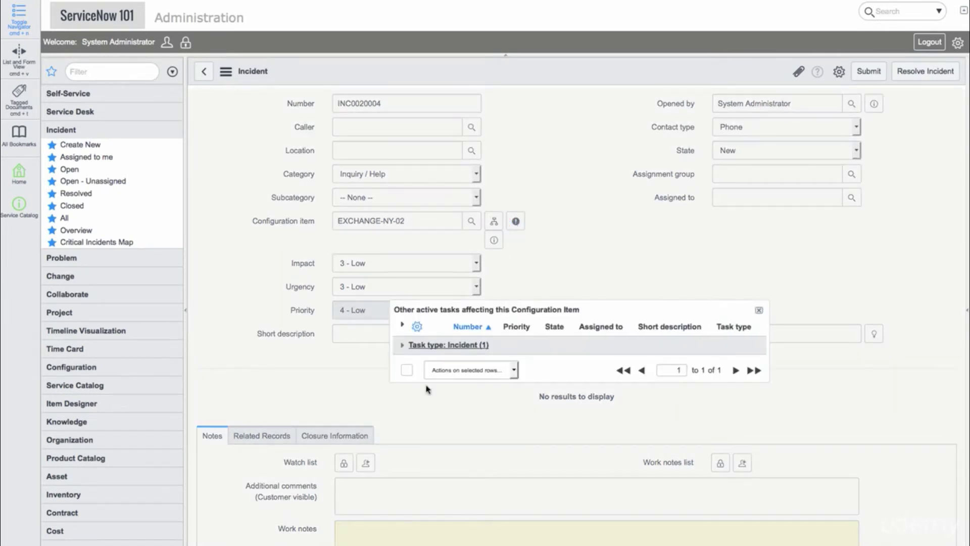
pyautogui.click(404, 346)
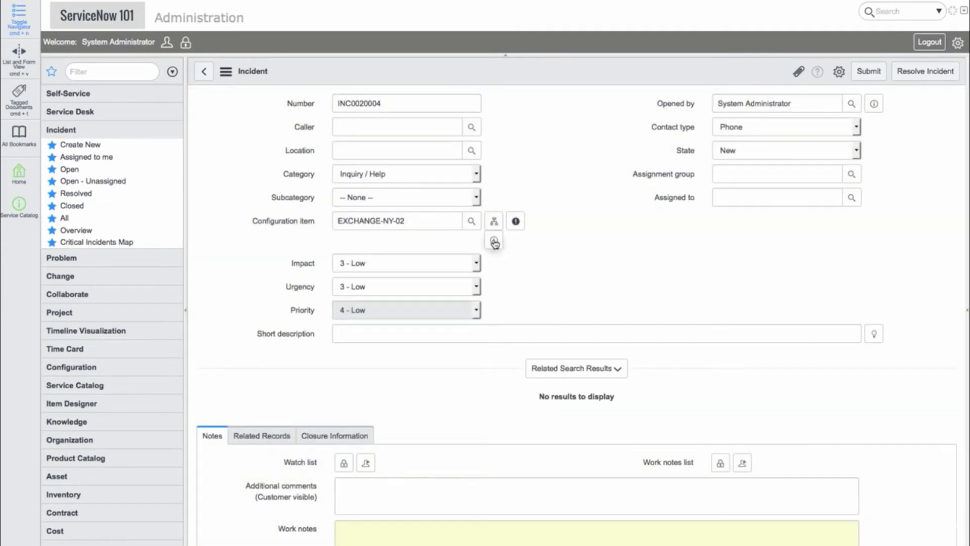
pyautogui.moveTo(494, 243)
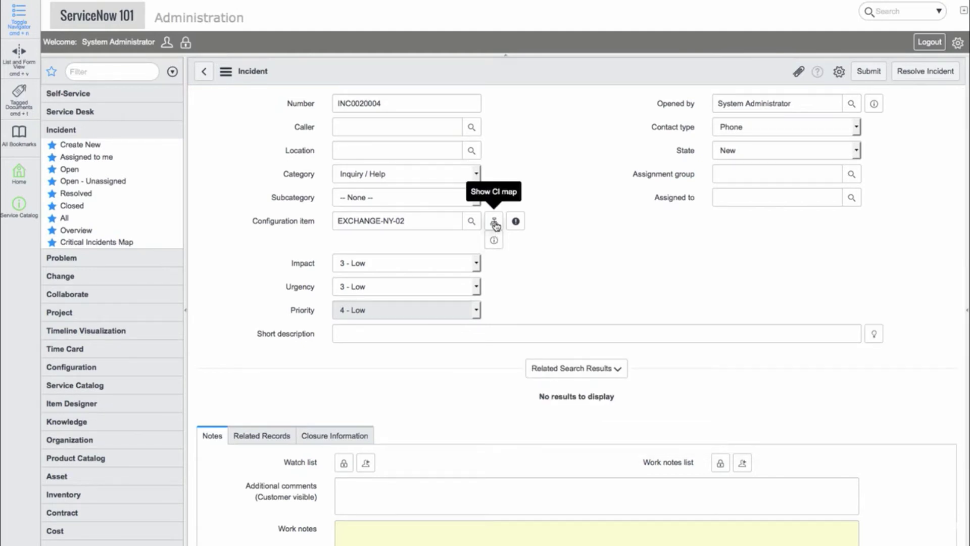
pyautogui.click(494, 224)
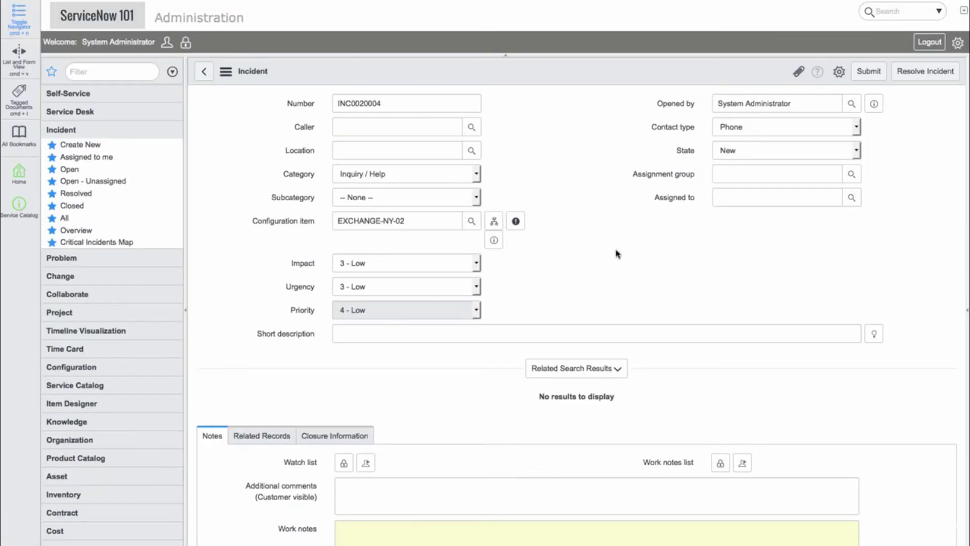
pyautogui.click(617, 254)
# Step: Set Impact to 2 - Medium and Urgency to 1 - High, raising Priority to 2 - High
pyautogui.scroll(-1, 272, 242)
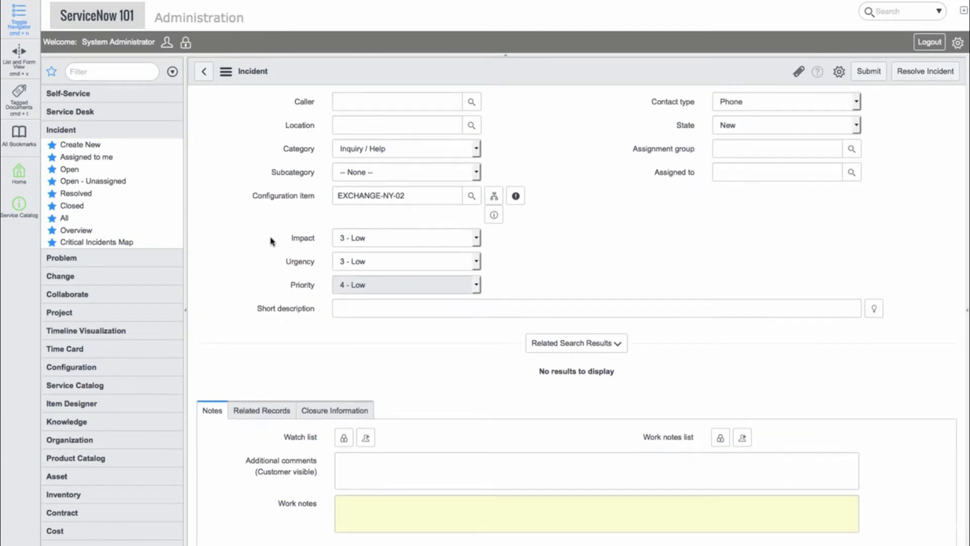
pyautogui.click(394, 246)
pyautogui.click(385, 262)
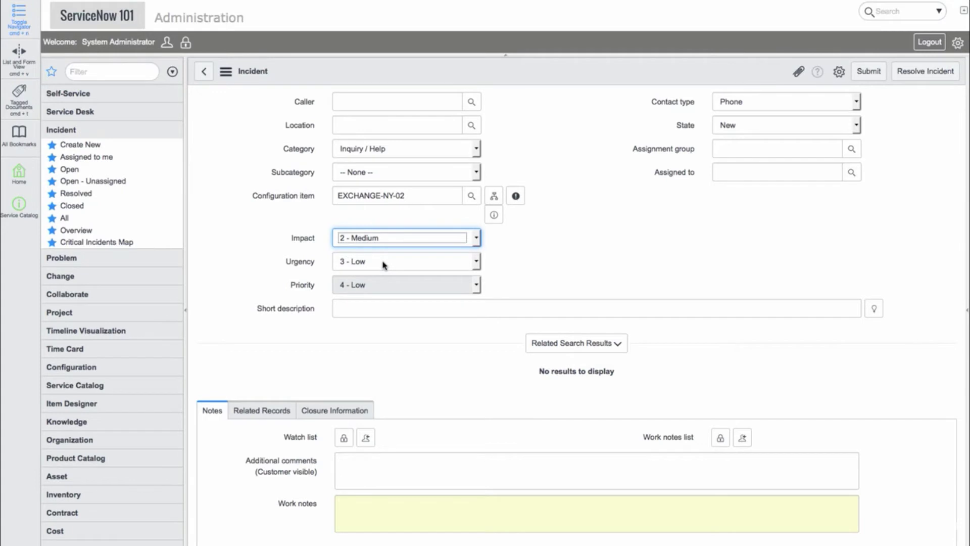
pyautogui.click(383, 261)
pyautogui.click(381, 273)
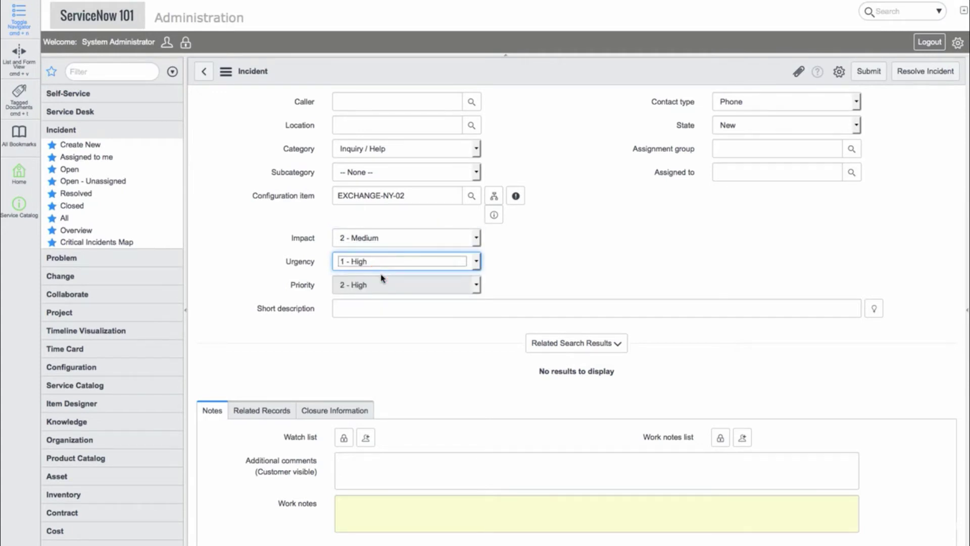
pyautogui.moveTo(306, 264)
# Step: Inspect the Priority Lookup data lookup definition and its setter field definitions
pyautogui.click(97, 73)
pyautogui.write('data look')
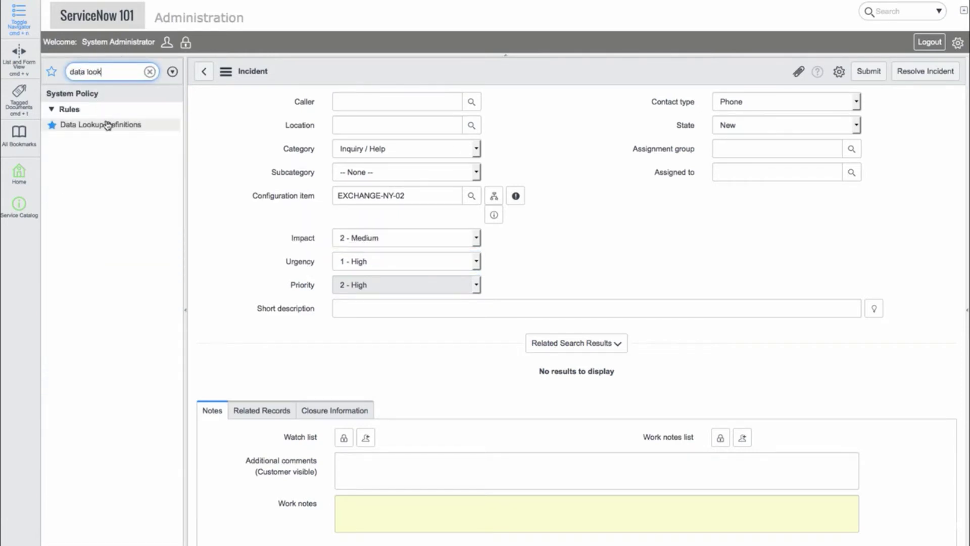
pyautogui.click(108, 125)
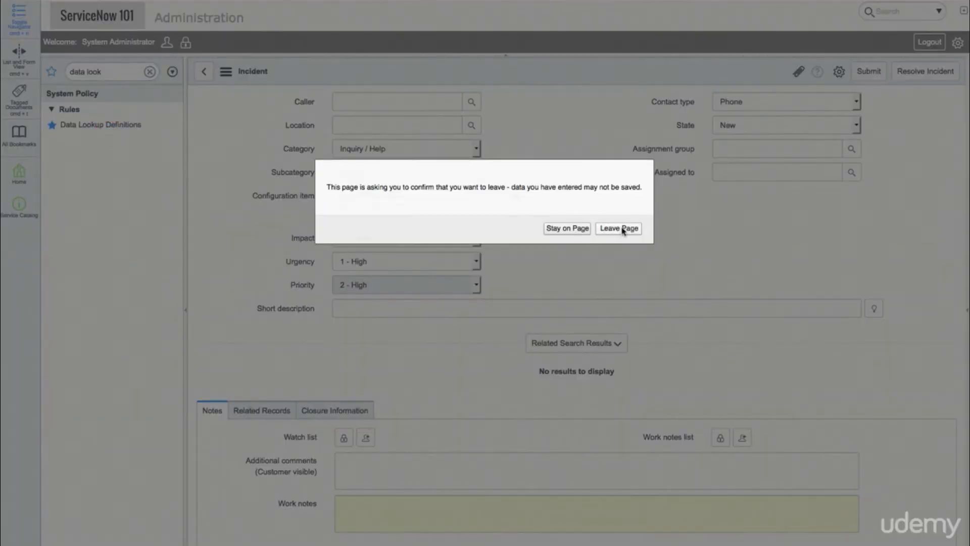
pyautogui.click(623, 227)
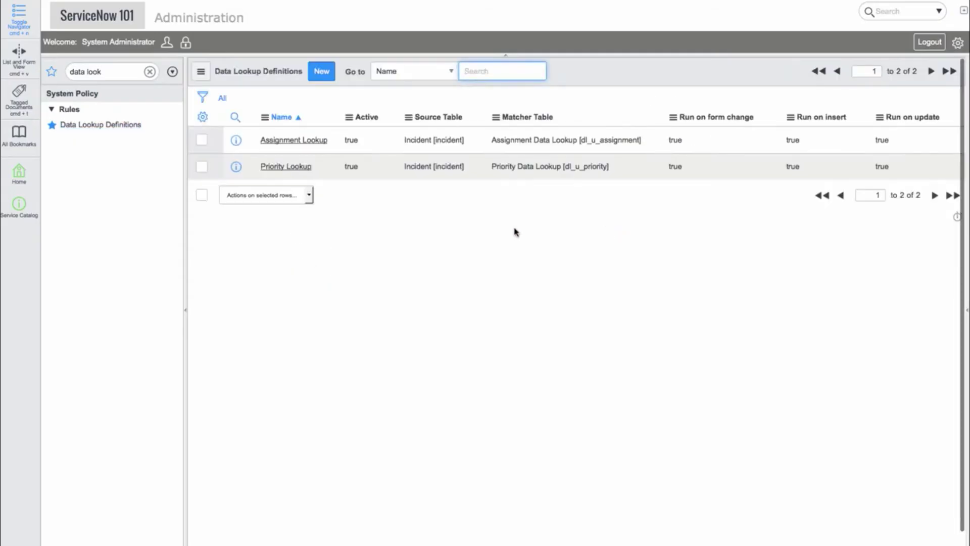
pyautogui.click(278, 172)
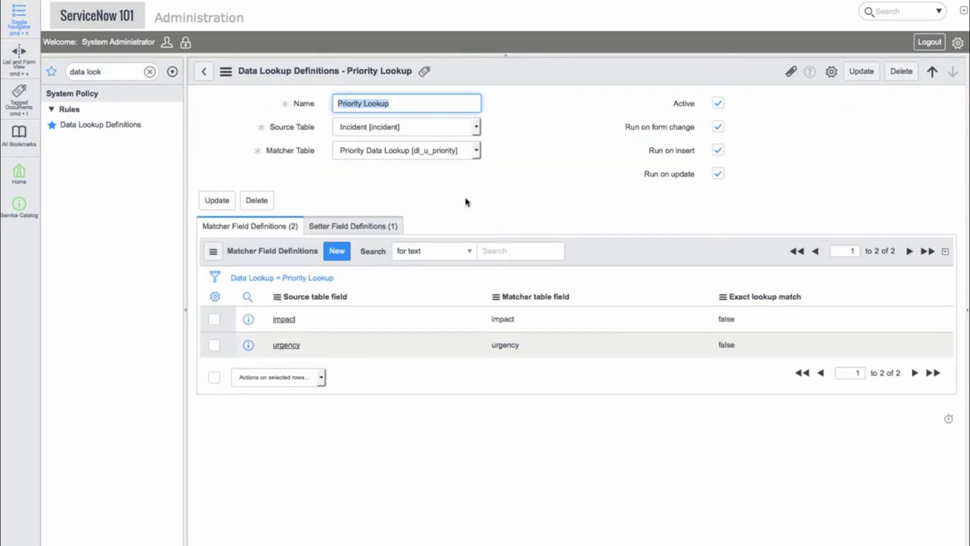
pyautogui.click(523, 202)
# Step: Load the open incidents list and start a new incident, INC0020005
pyautogui.press('super+alt+f')
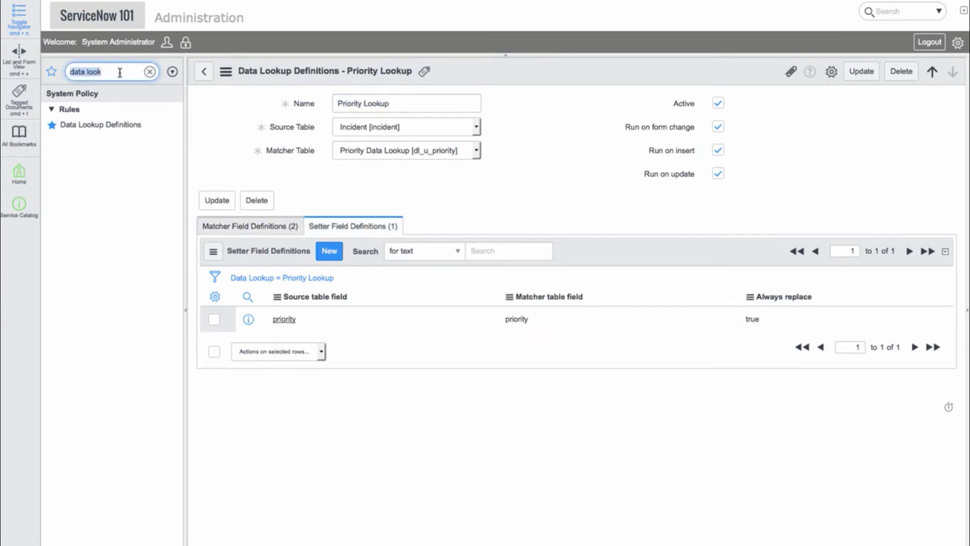
pyautogui.write('dl_u')
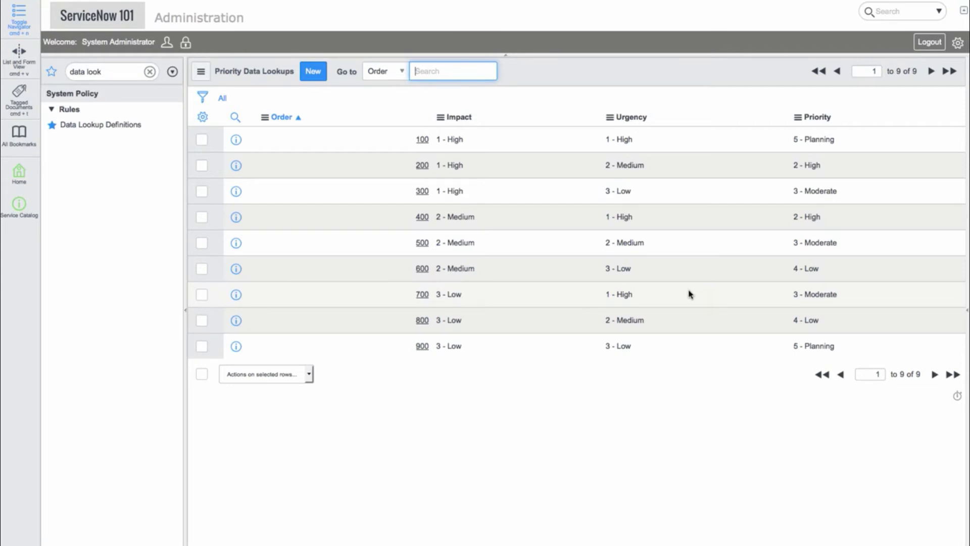
pyautogui.click(150, 71)
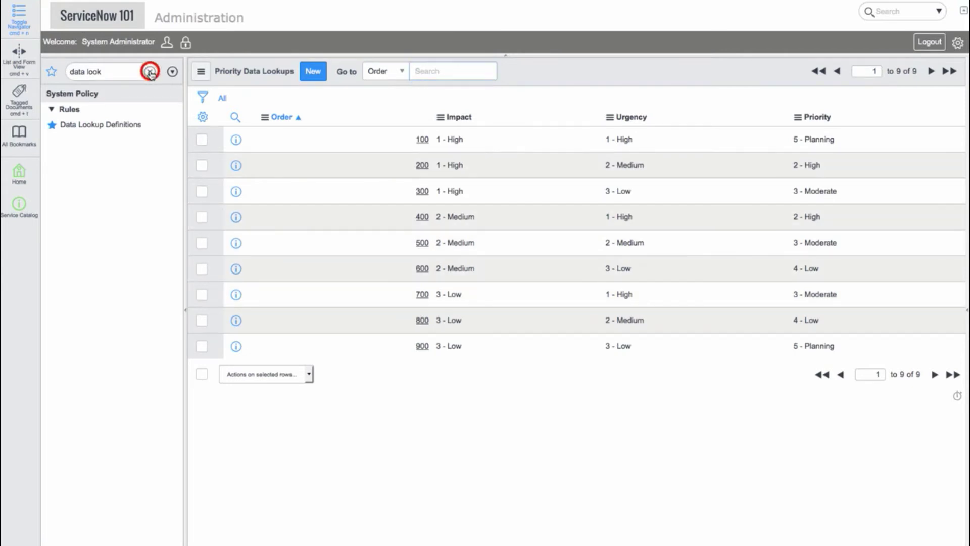
pyautogui.click(74, 169)
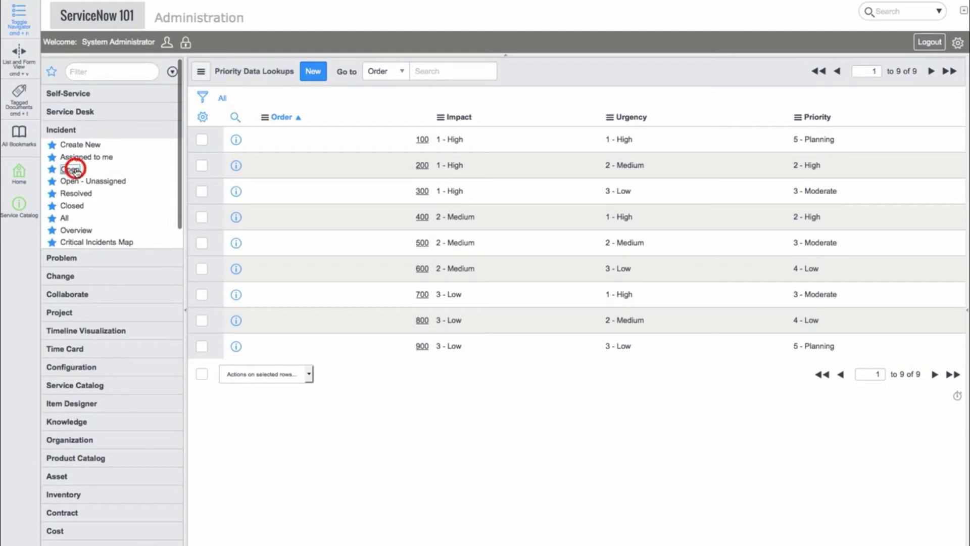
pyautogui.click(90, 146)
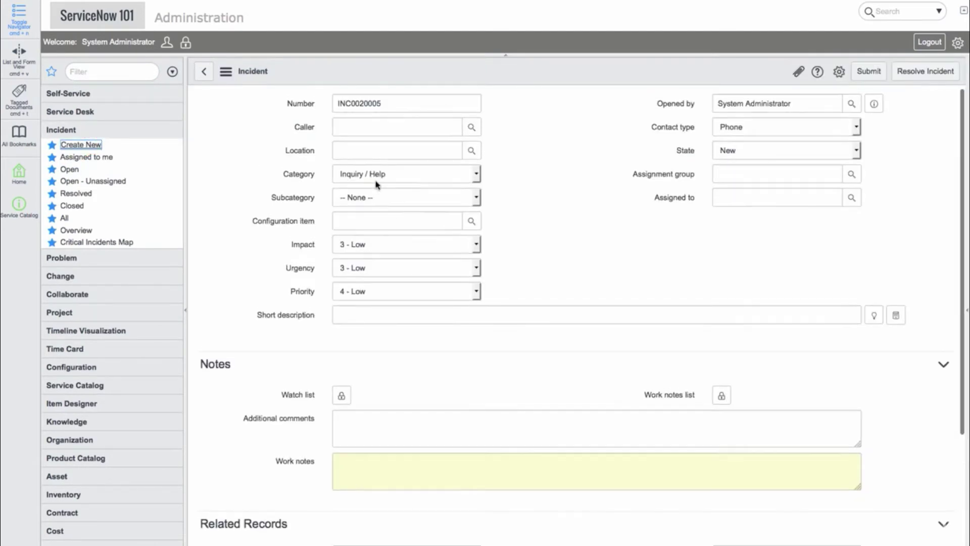
# Step: Review the Urgency, Contact type and State choices, keeping 3 - Low, Phone and New
pyautogui.click(389, 270)
pyautogui.click(548, 248)
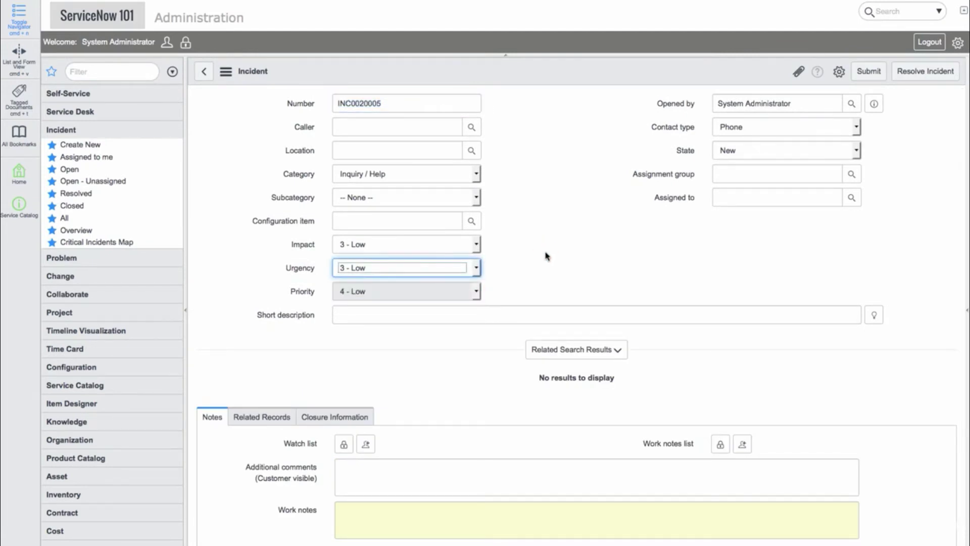
pyautogui.click(808, 104)
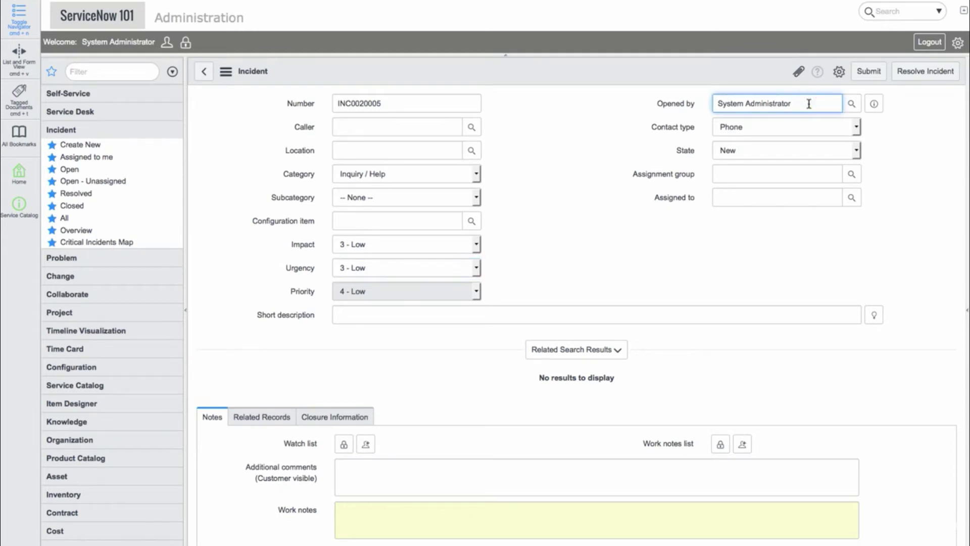
pyautogui.click(797, 129)
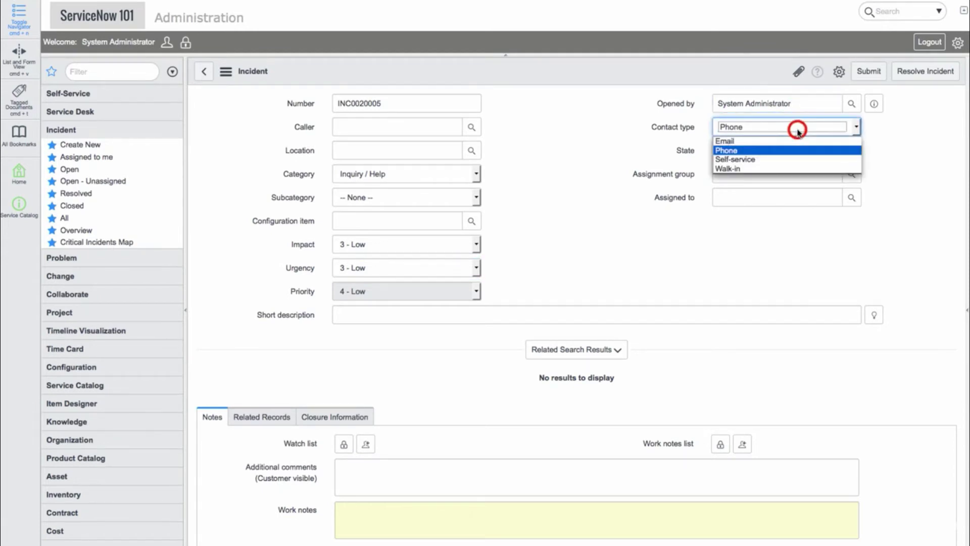
pyautogui.click(910, 163)
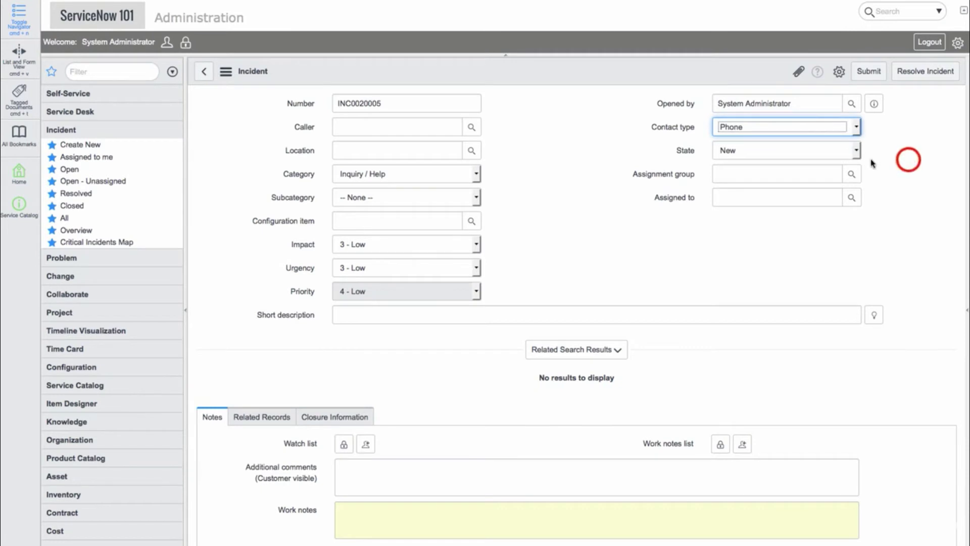
pyautogui.click(821, 151)
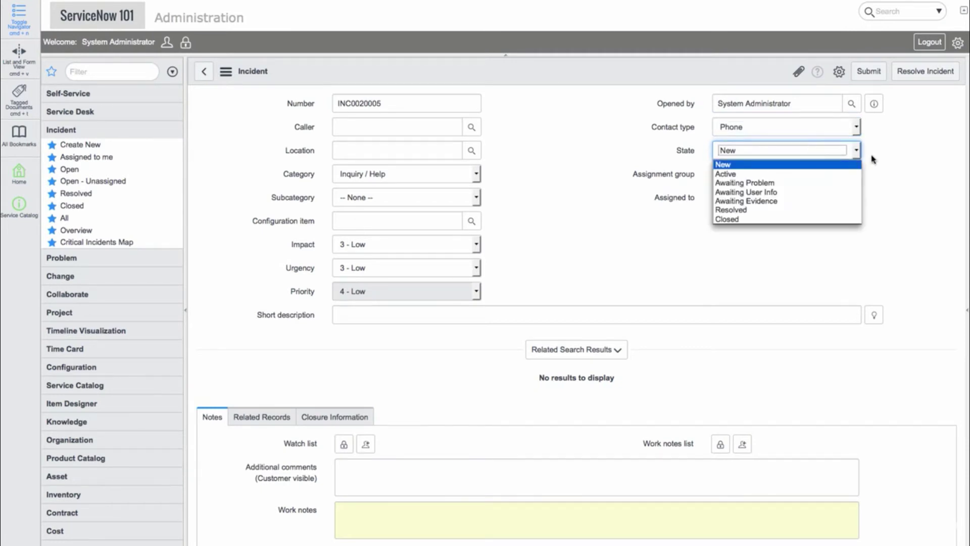
pyautogui.click(902, 165)
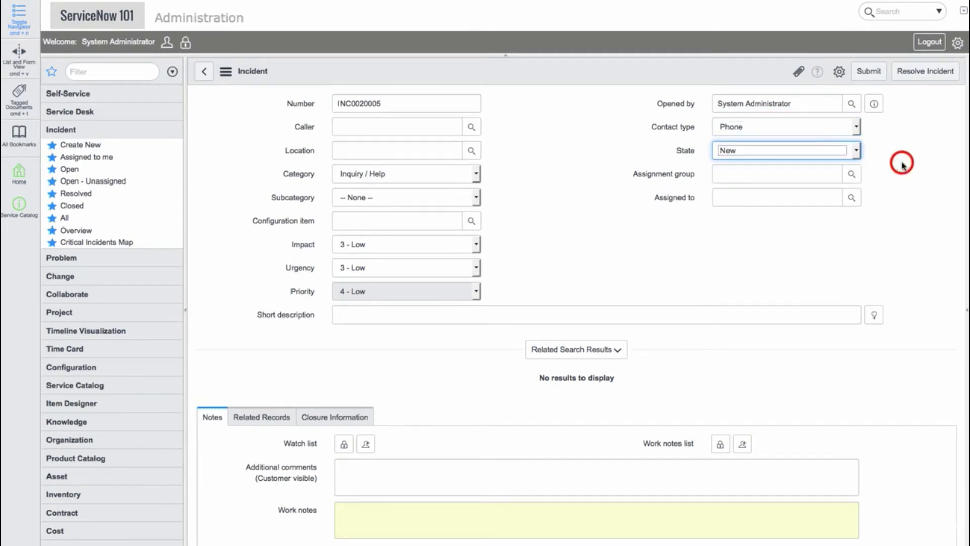
# Step: Assign the new incident to the Network assignment group
pyautogui.click(802, 173)
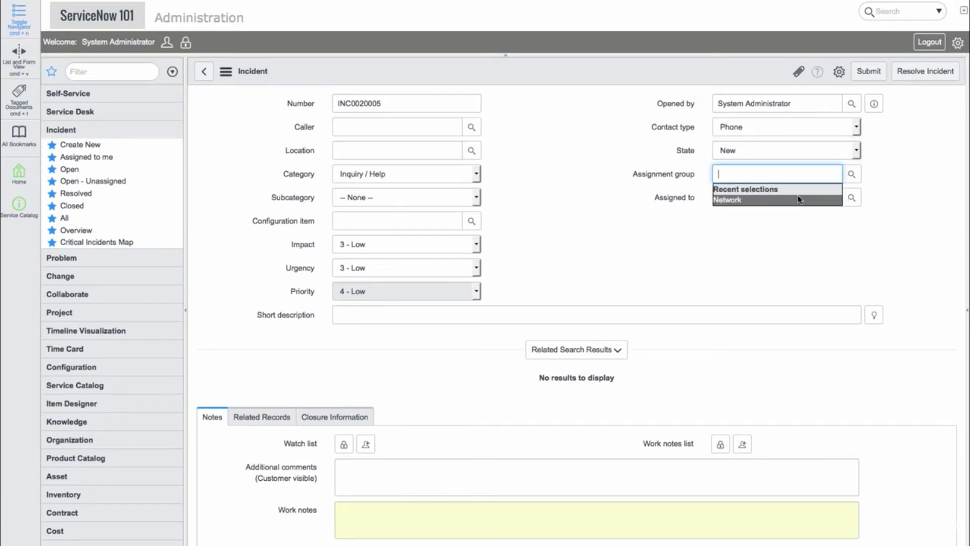
pyautogui.click(798, 198)
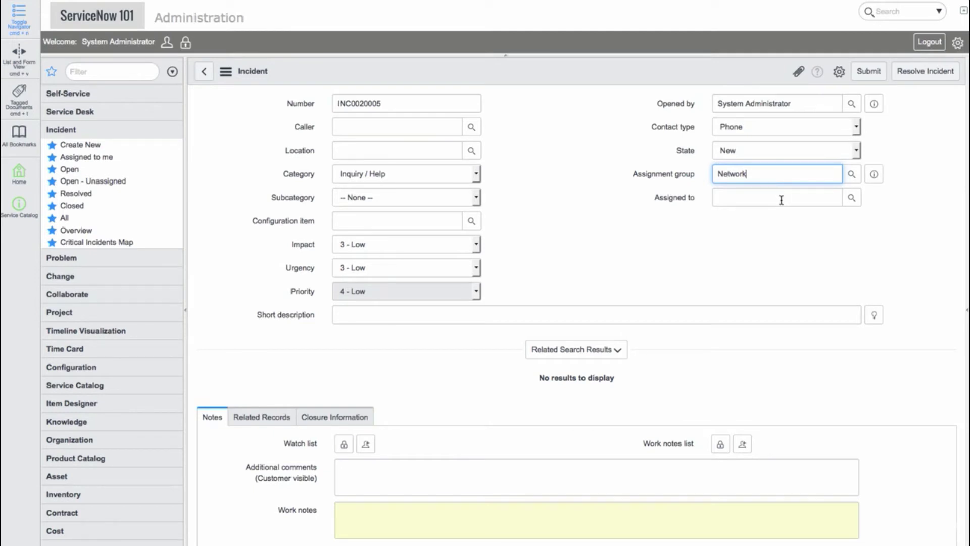
pyautogui.click(776, 230)
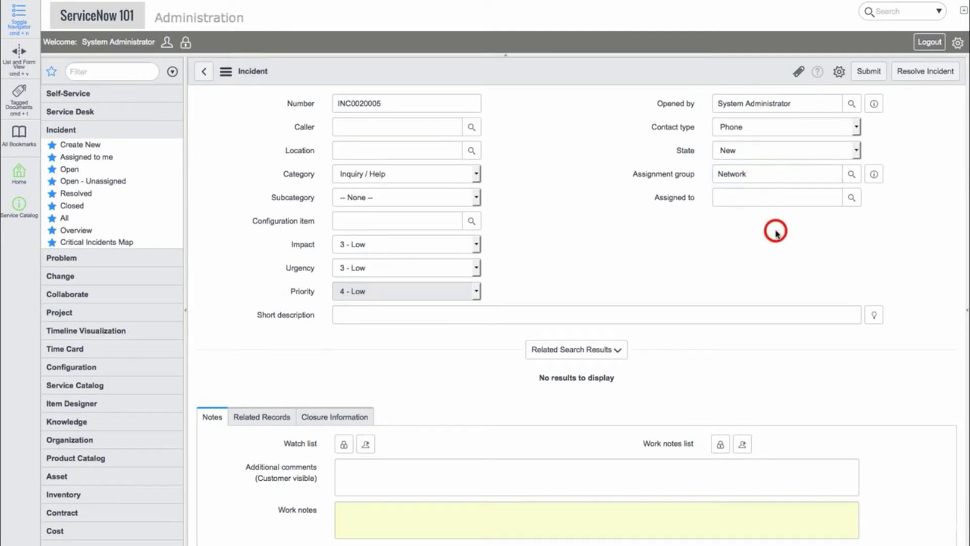
pyautogui.click(625, 316)
# Step: Enter 'SAP' as the short description, then replace it with 'email'
pyautogui.write('SAP')
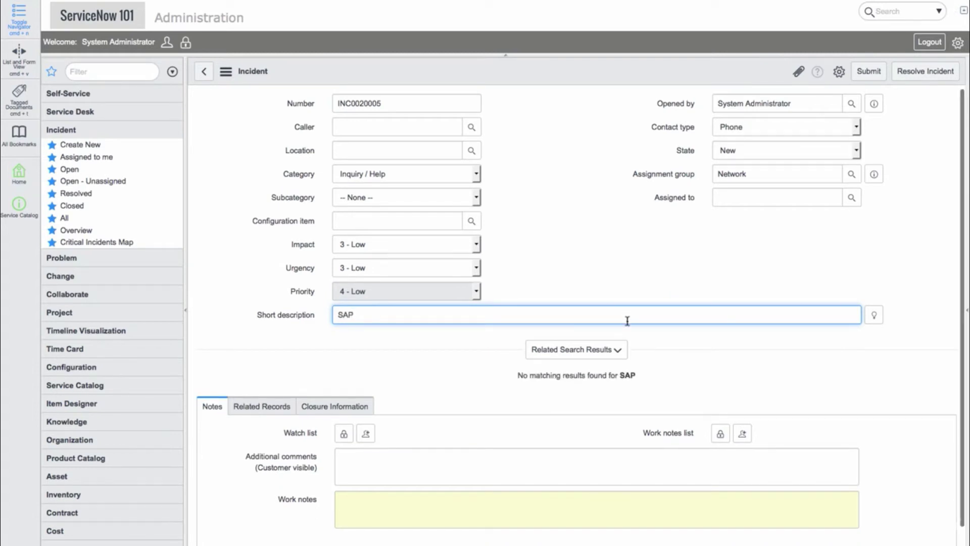
pyautogui.doubleClick(587, 311)
pyautogui.write('email')
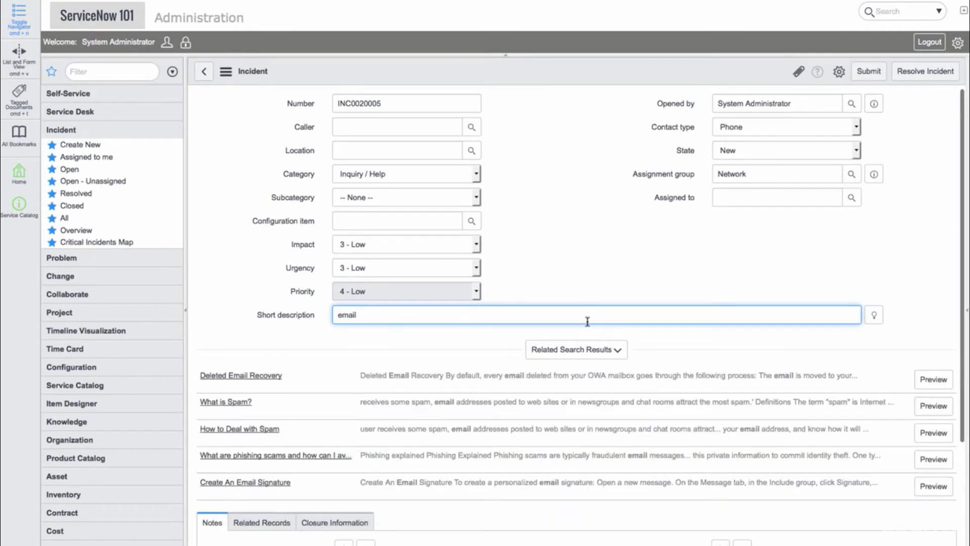
# Step: Toggle Related Search Results and preview the Deleted Email Recovery knowledge article
pyautogui.click(589, 350)
pyautogui.click(590, 351)
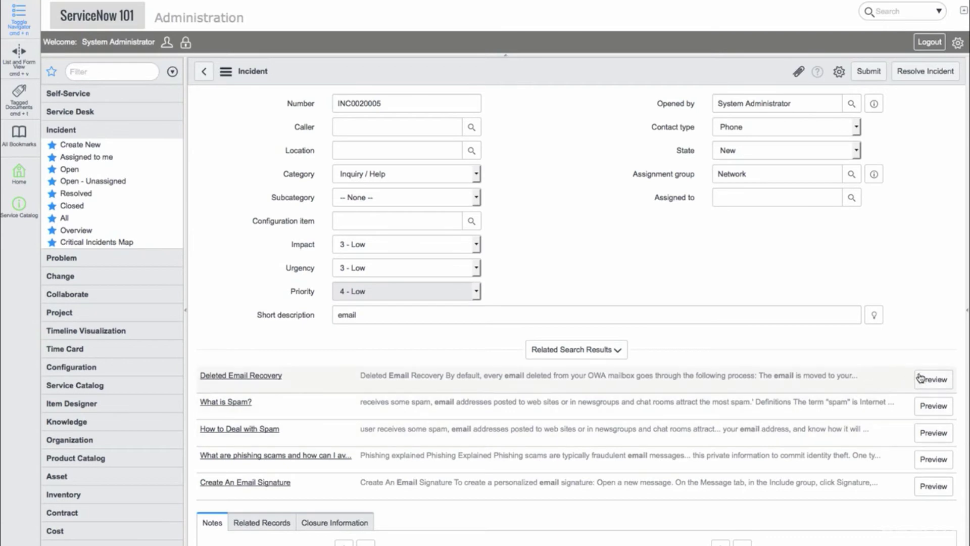
pyautogui.click(934, 379)
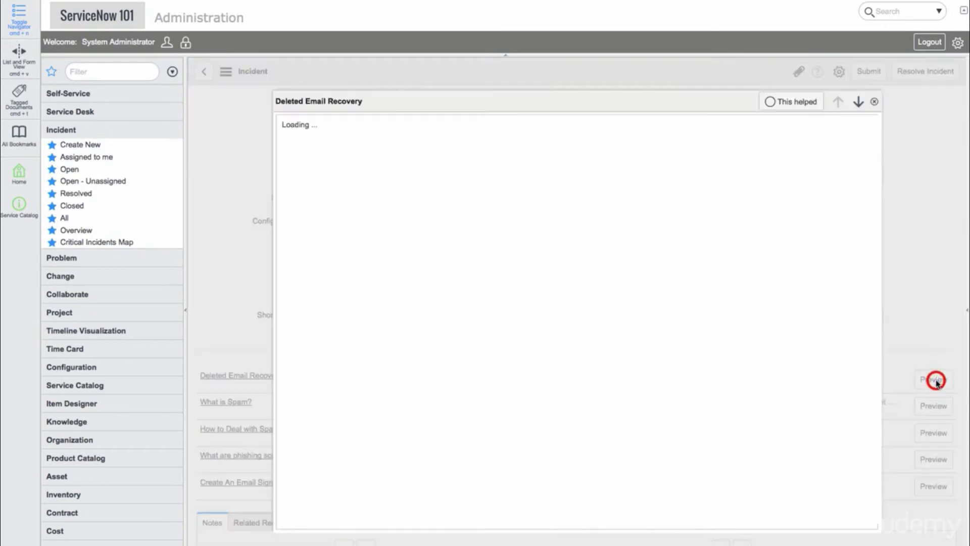
pyautogui.click(874, 103)
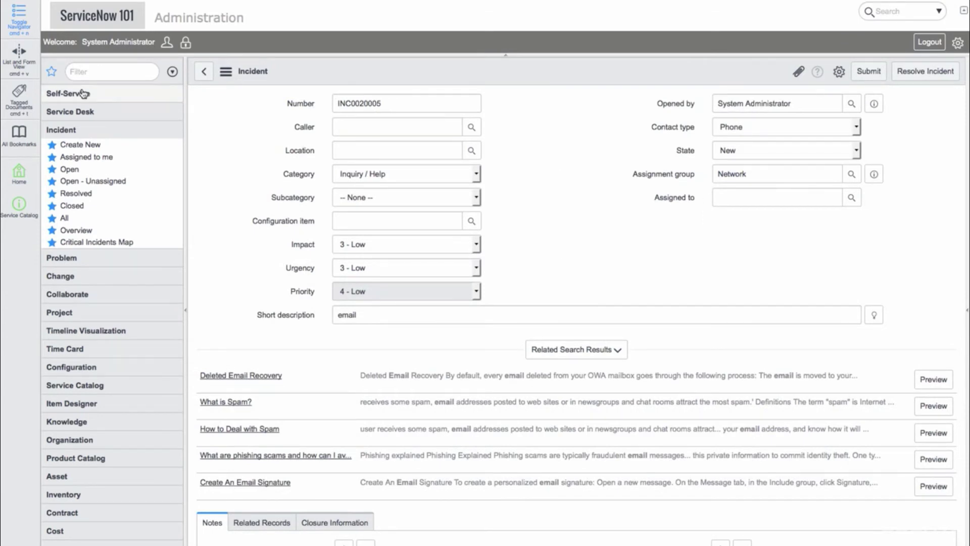
# Step: Open the Incident Deflection context's Incident table configuration and its Short description search field
pyautogui.click(108, 71)
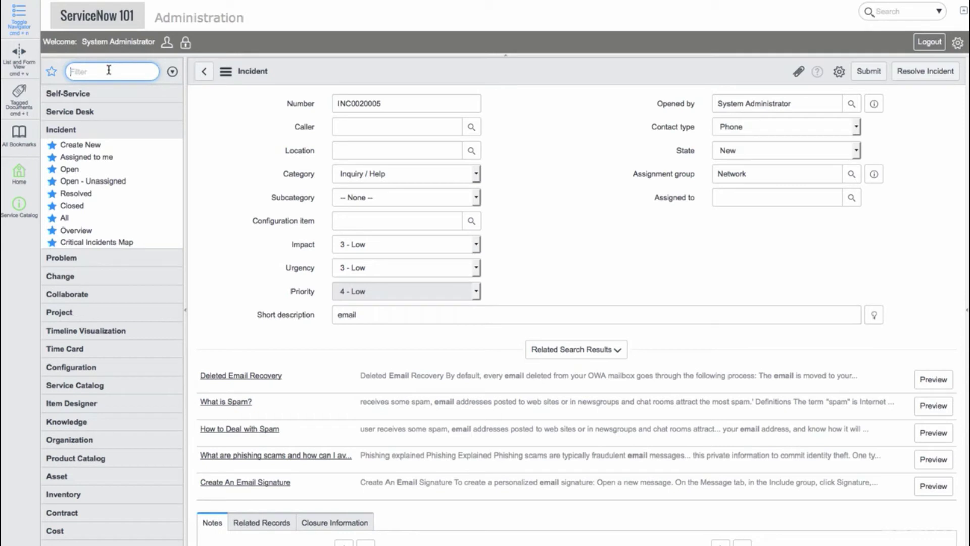
pyautogui.write('contextual sear')
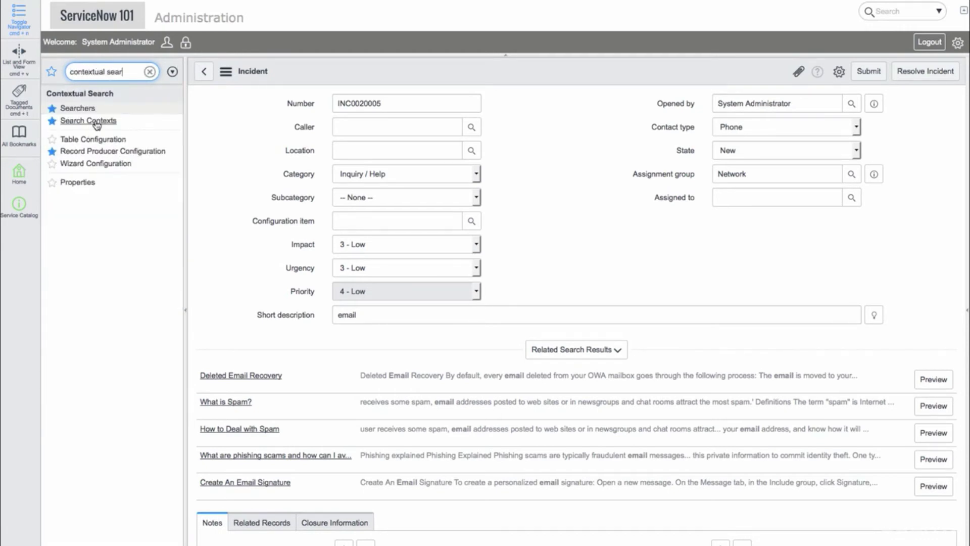
pyautogui.click(93, 120)
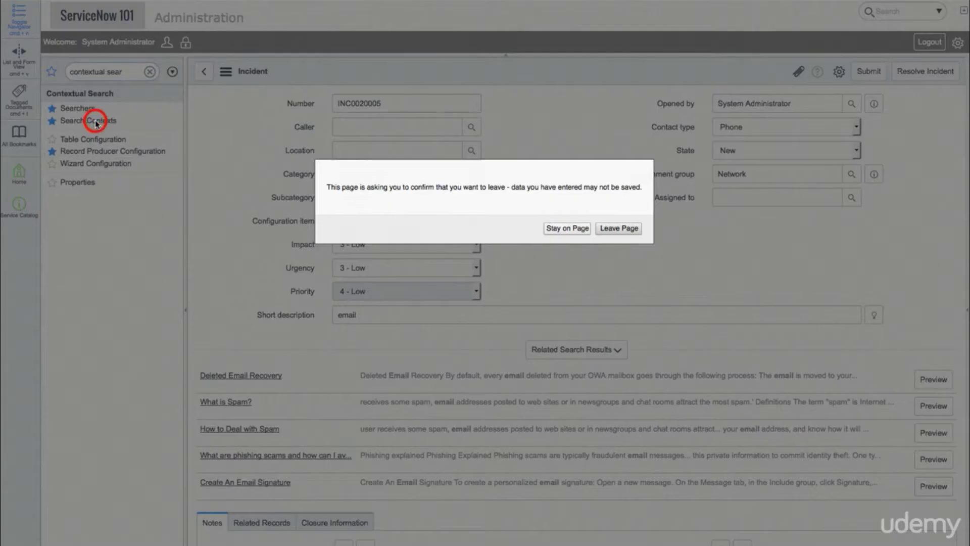
pyautogui.click(618, 227)
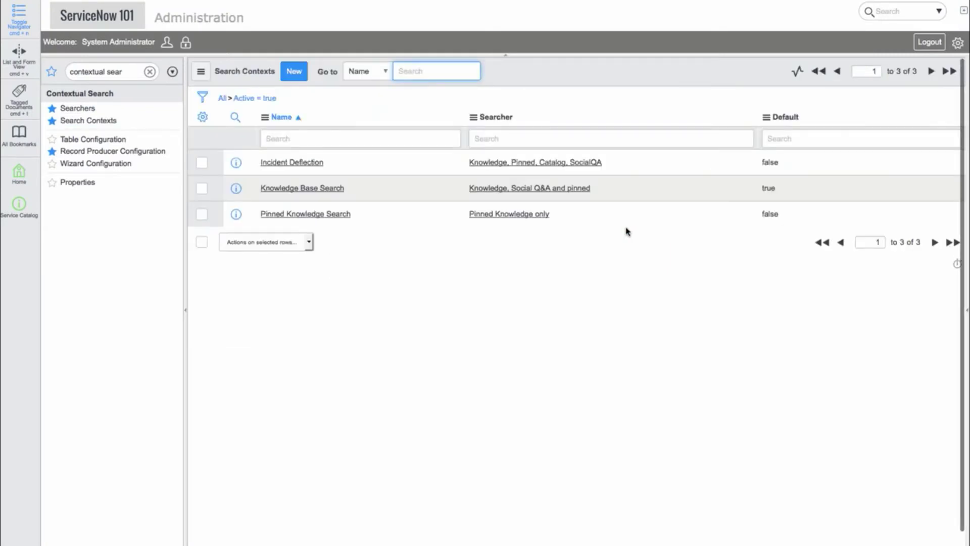
pyautogui.click(235, 163)
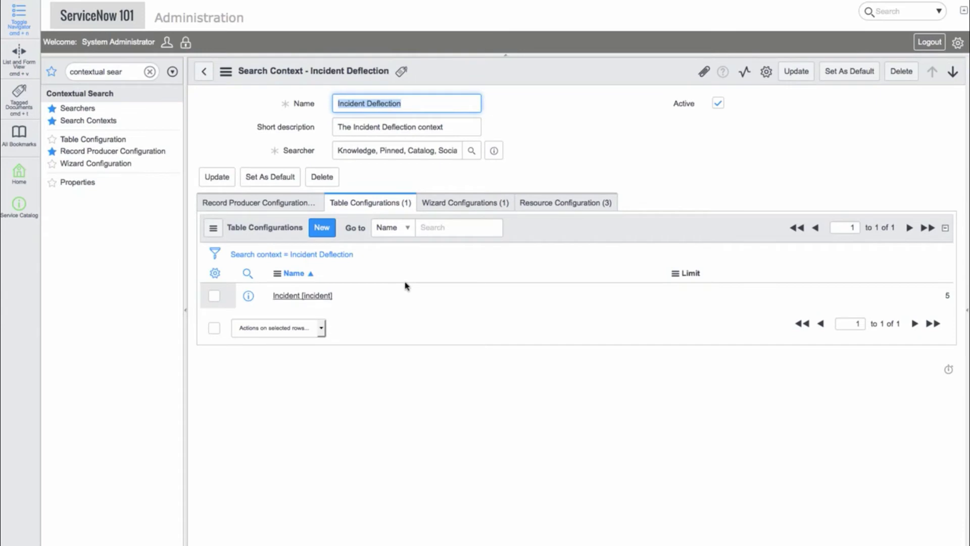
pyautogui.click(303, 297)
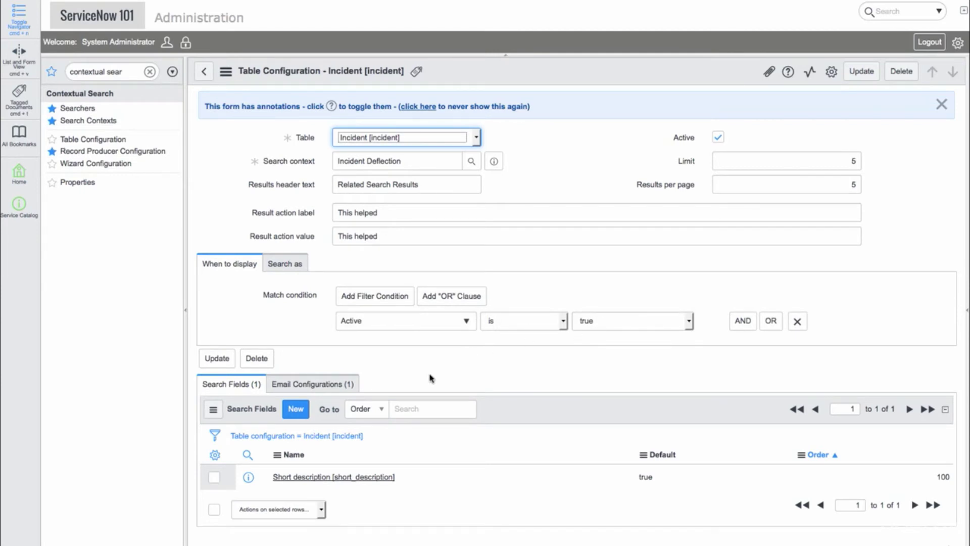
pyautogui.click(384, 478)
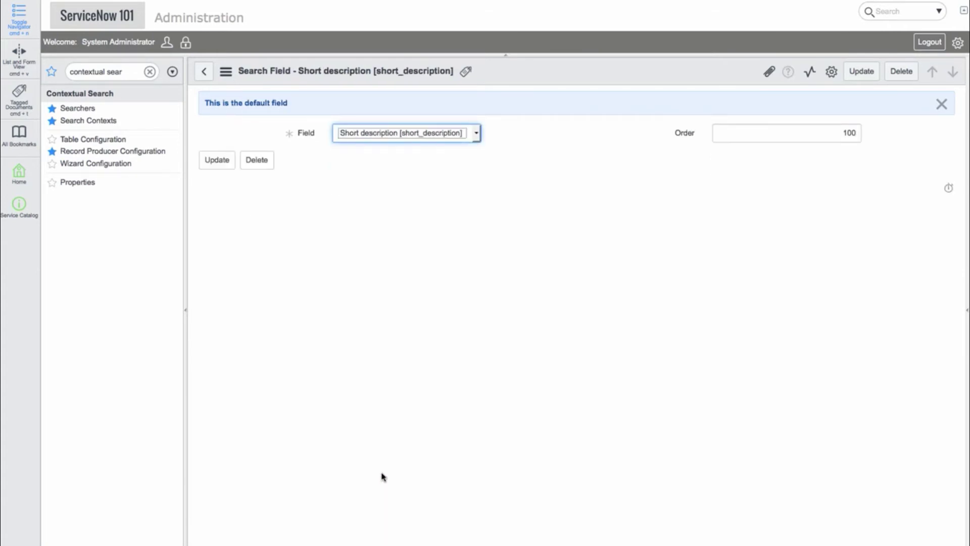
pyautogui.click(359, 442)
pyautogui.click(149, 73)
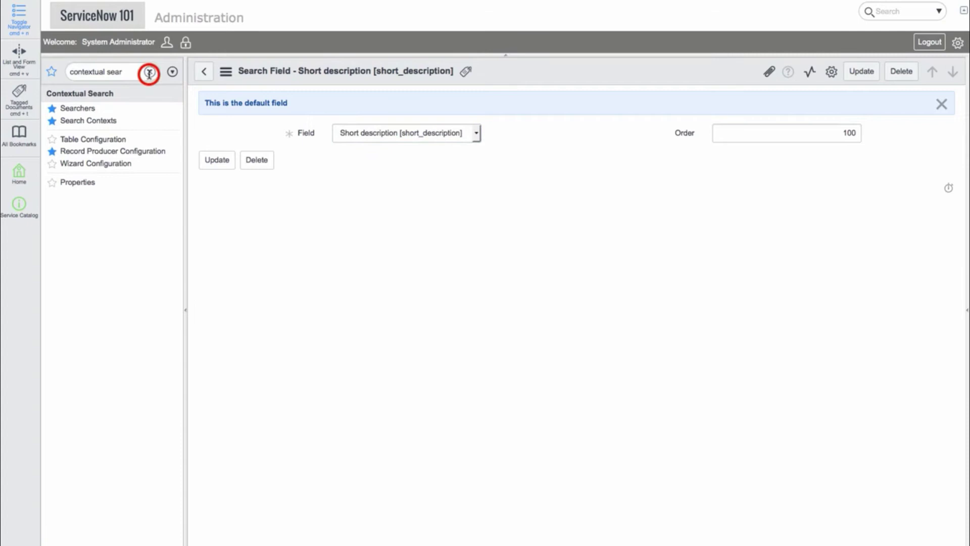
# Step: Add the Caller column to the open incidents list and move it to the top
pyautogui.click(70, 170)
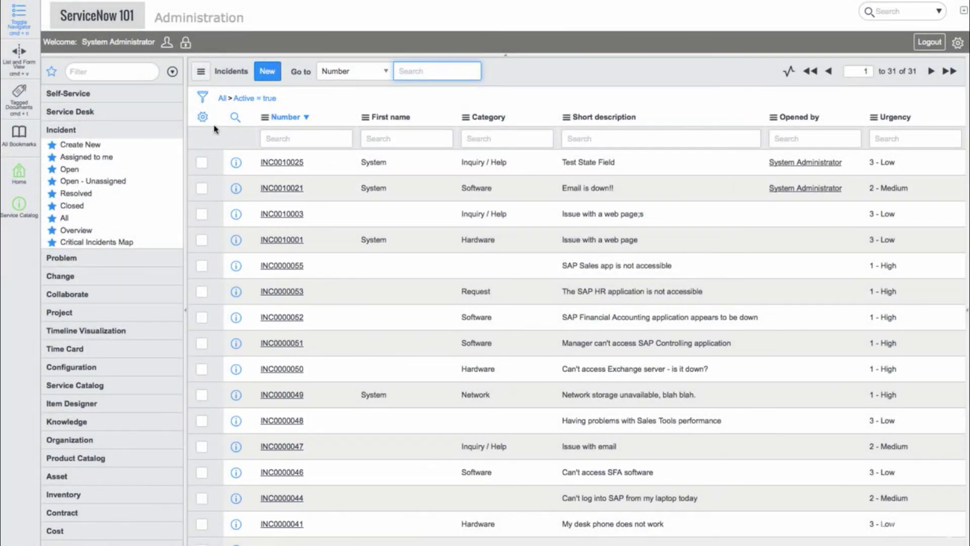
pyautogui.click(202, 120)
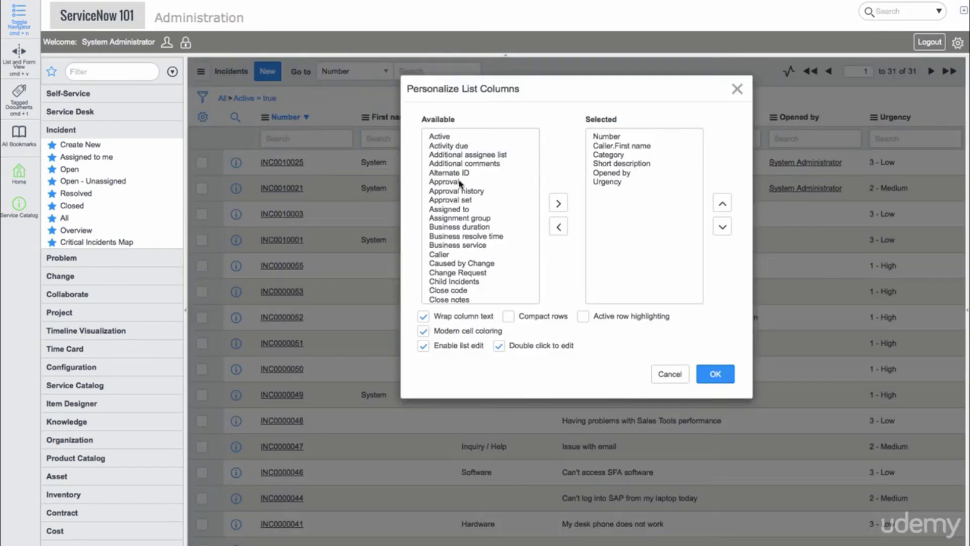
pyautogui.doubleClick(461, 254)
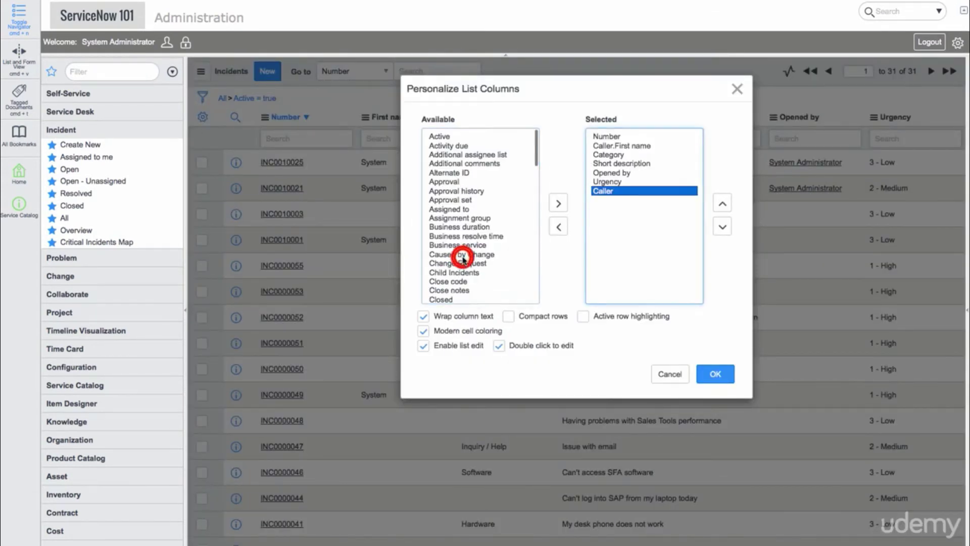
pyautogui.click(722, 205)
pyautogui.click(722, 205)
pyautogui.click(722, 205)
pyautogui.click(722, 205)
pyautogui.click(722, 204)
pyautogui.click(722, 205)
pyautogui.click(717, 373)
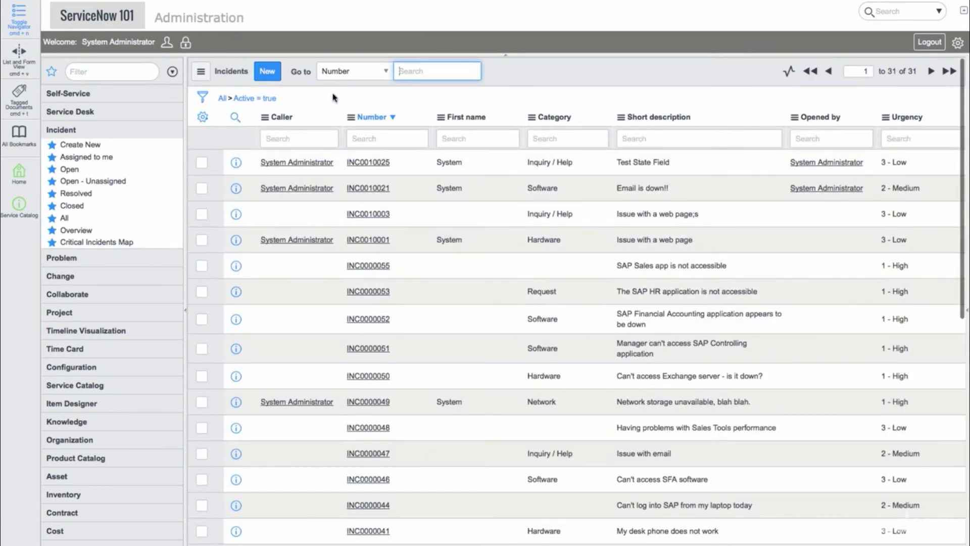
# Step: Preview the first incident's caller record, then open incident INC0010025
pyautogui.click(238, 165)
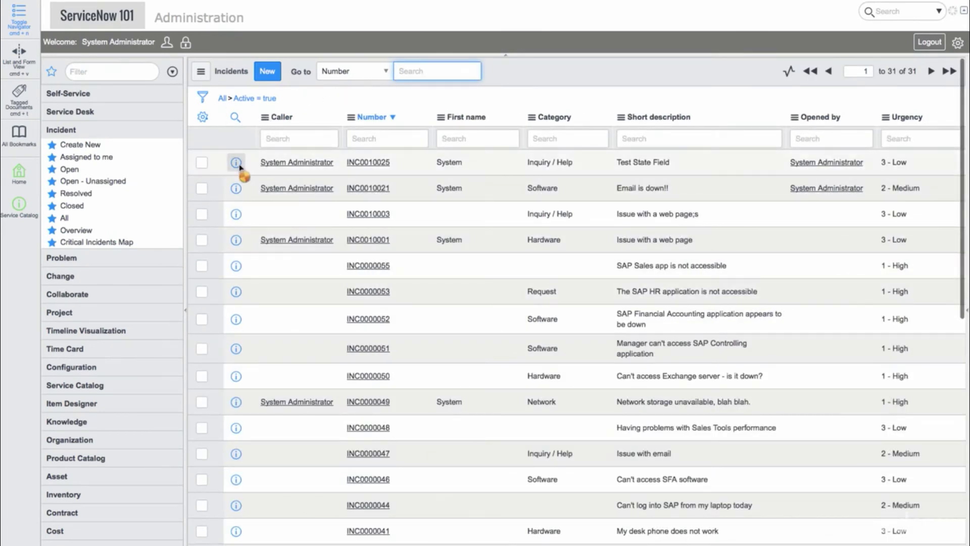
pyautogui.click(279, 163)
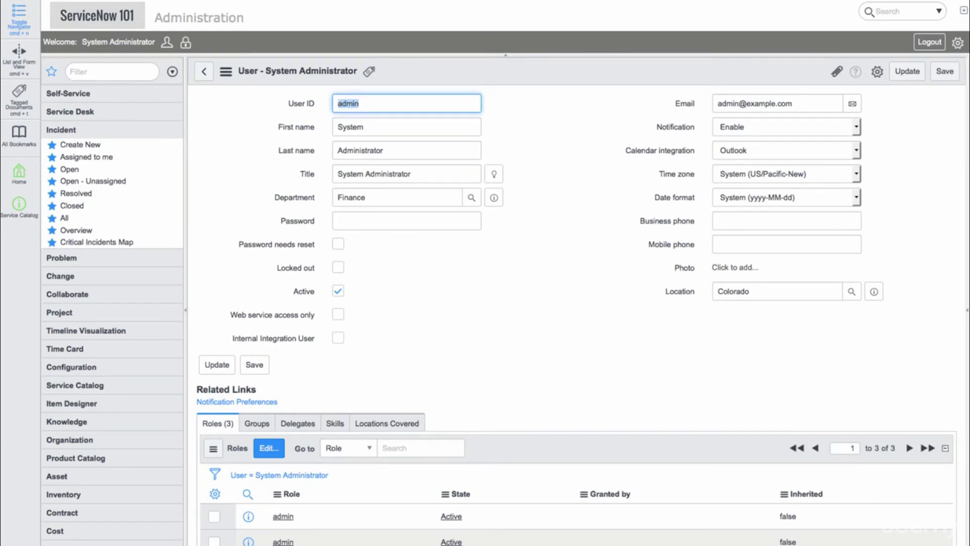
pyautogui.click(204, 71)
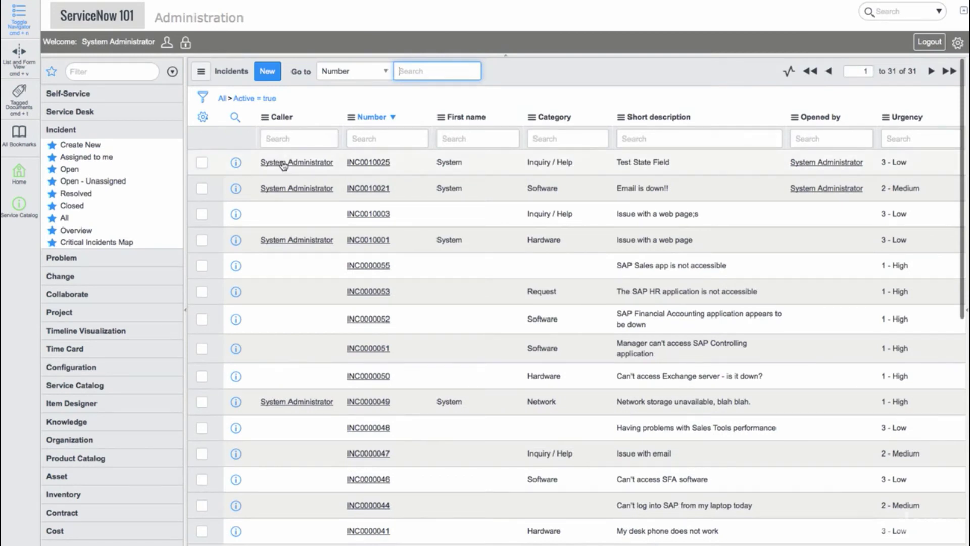
pyautogui.click(365, 165)
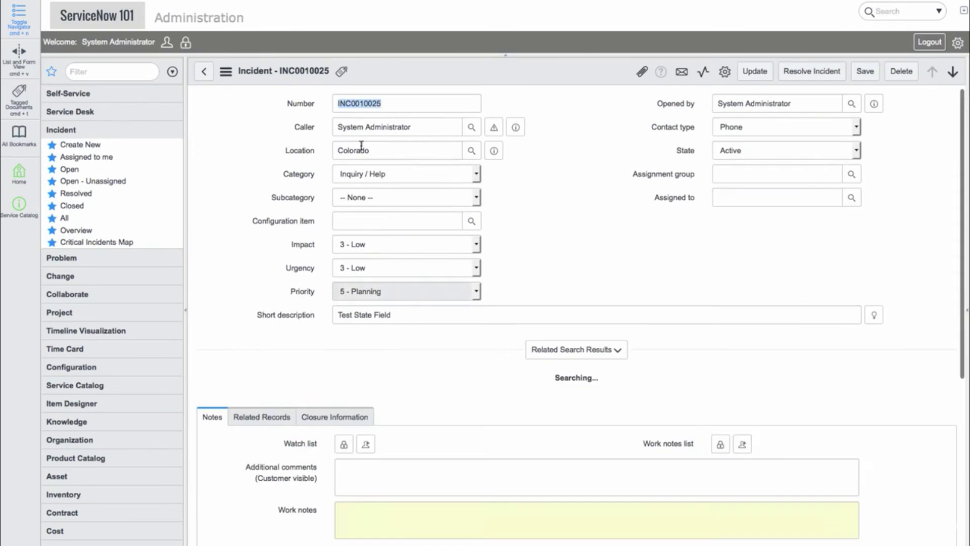
pyautogui.doubleClick(357, 104)
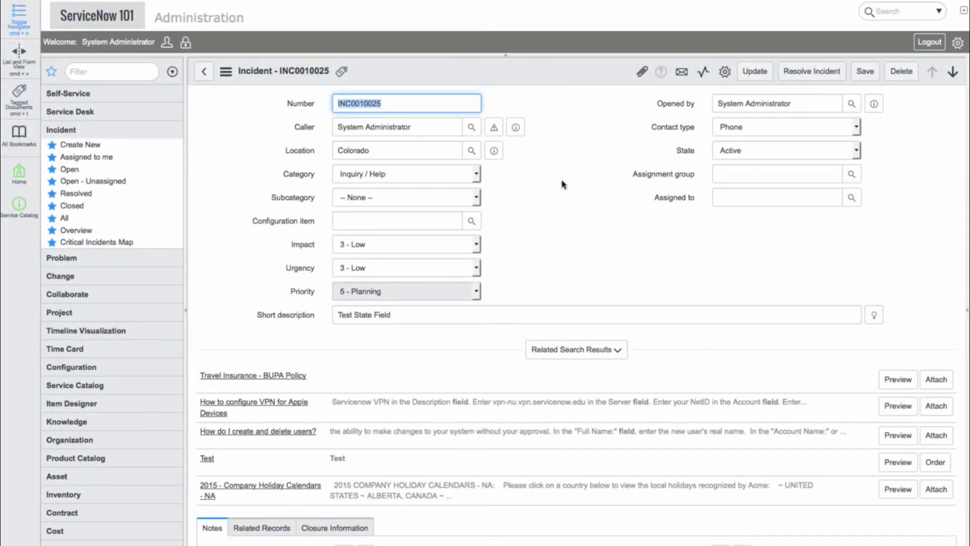
# Step: Add a user found by 'b' and the System Administrator to INC0010025's watch list
pyautogui.scroll(-5, 564, 184)
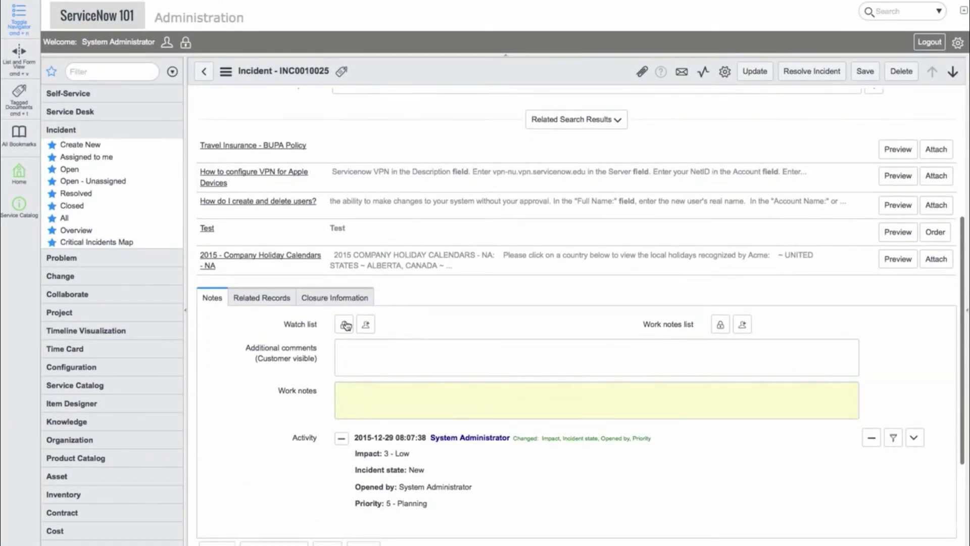
pyautogui.click(344, 324)
pyautogui.click(386, 425)
pyautogui.write('businessman')
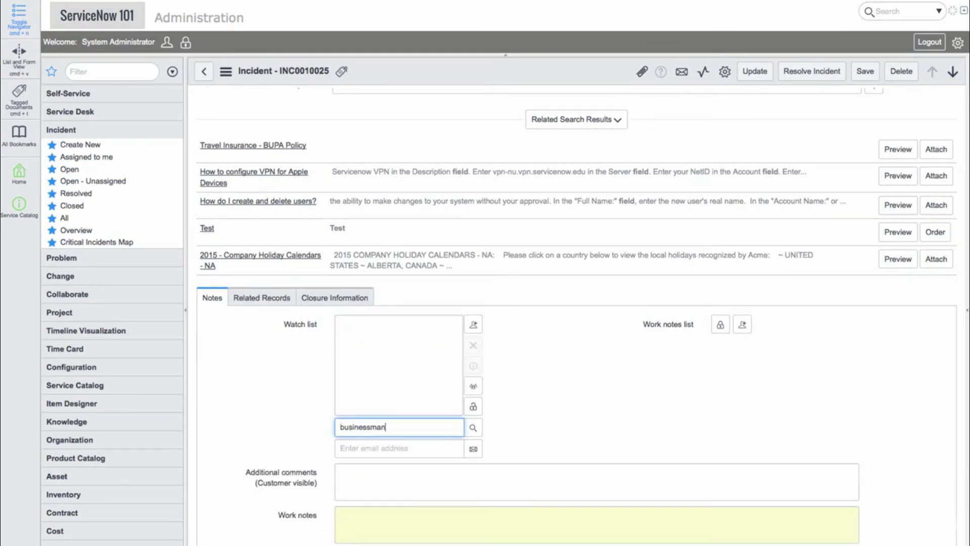
pyautogui.click(391, 441)
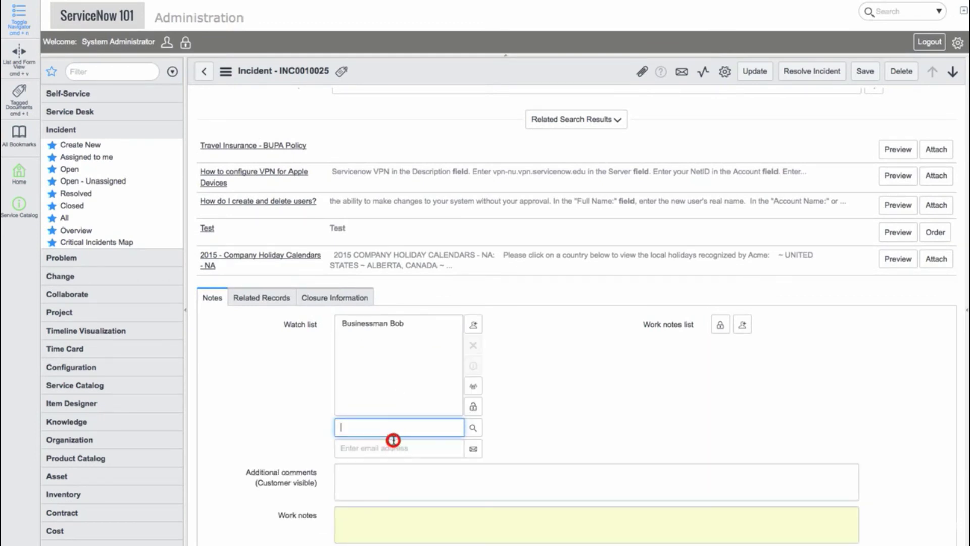
pyautogui.click(473, 324)
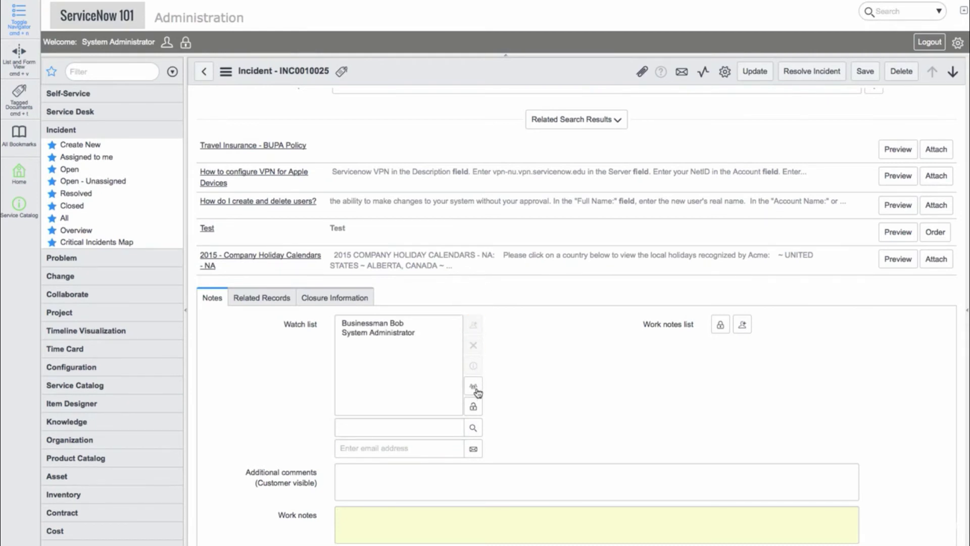
pyautogui.click(474, 407)
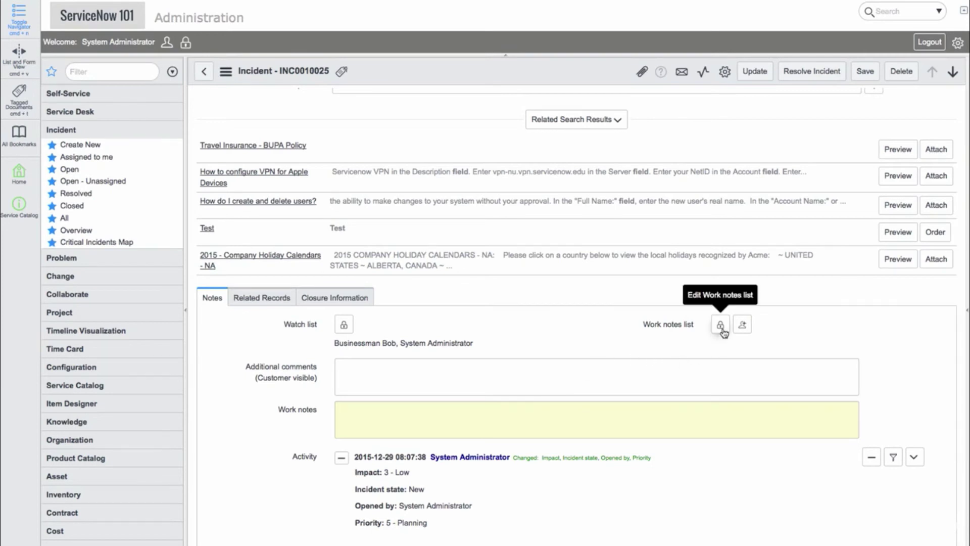
pyautogui.scroll(-3, 443, 387)
pyautogui.click(371, 277)
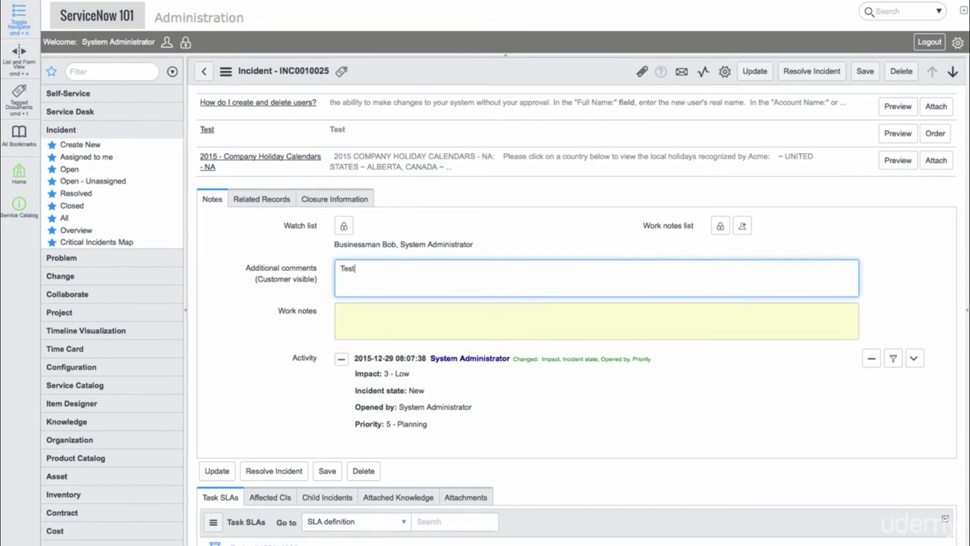
# Step: Add a work note and save INC0010025 so the 'Test' comment and note reach its activity
pyautogui.click(378, 310)
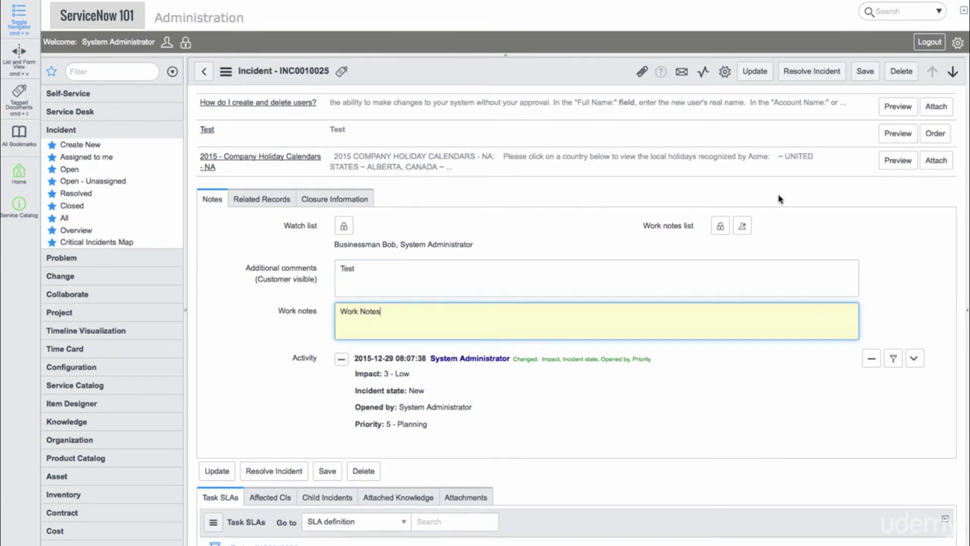
pyautogui.click(863, 73)
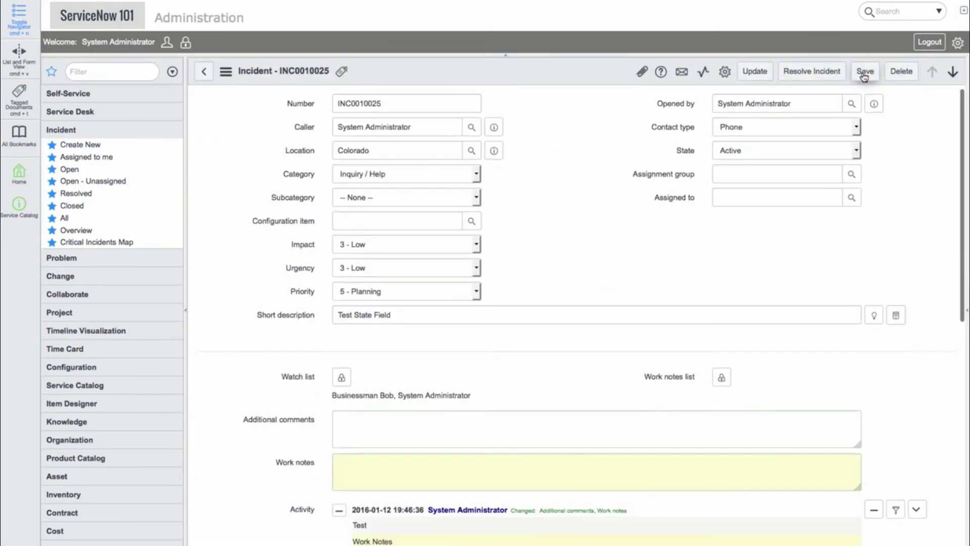
pyautogui.scroll(-7, 526, 425)
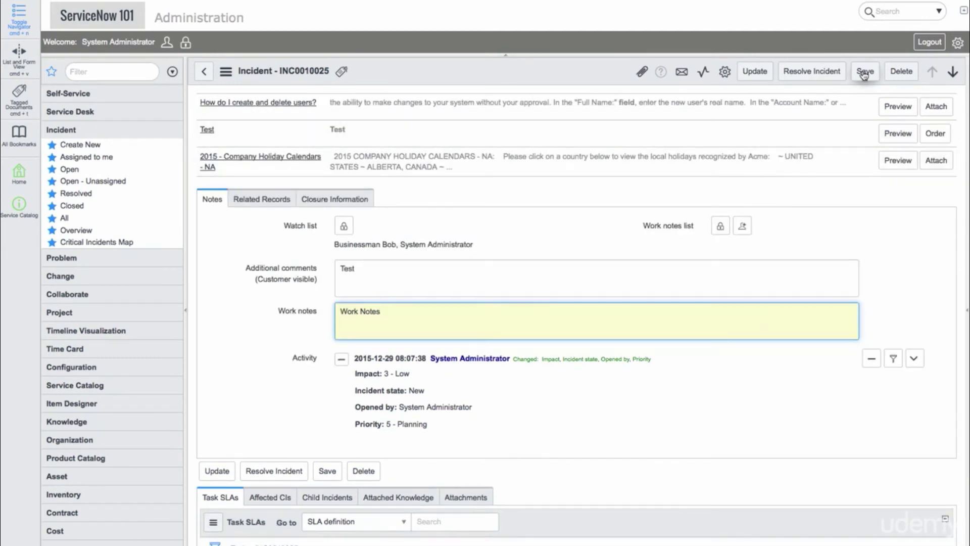
pyautogui.click(863, 73)
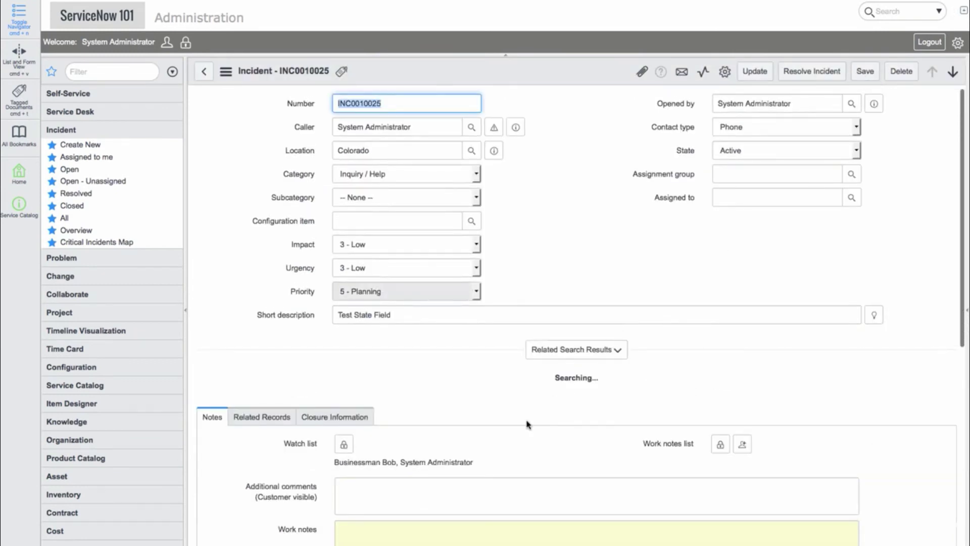
pyautogui.scroll(-3, 526, 423)
pyautogui.scroll(-5, 527, 424)
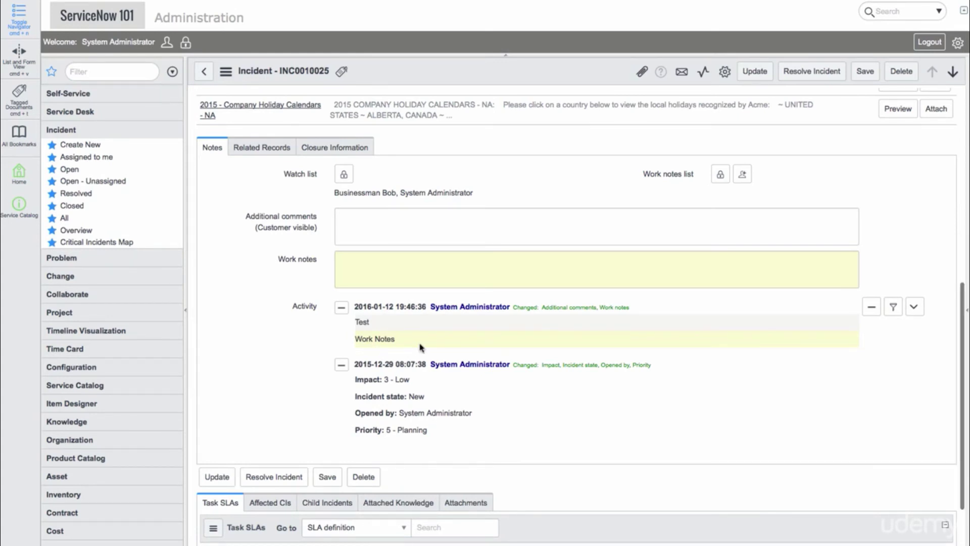
pyautogui.scroll(2, 420, 347)
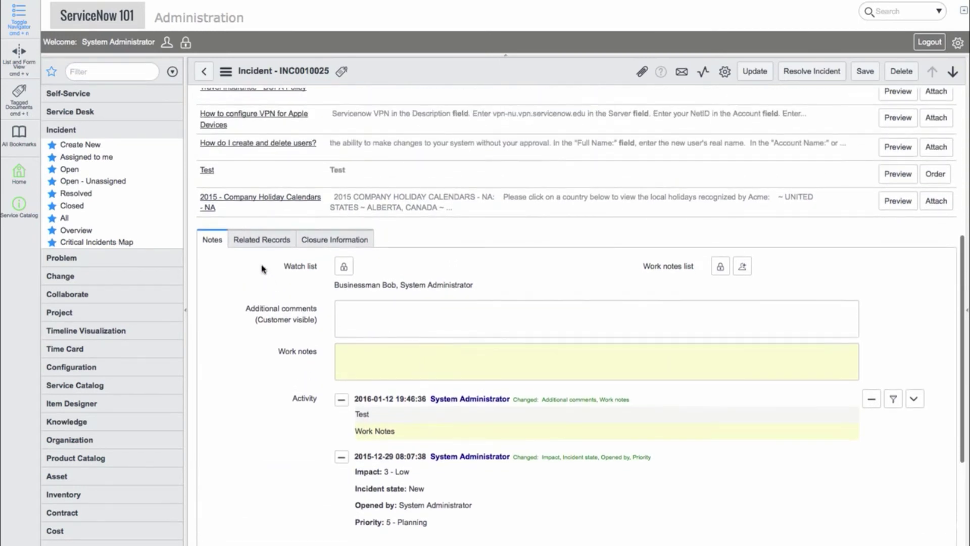
pyautogui.click(256, 239)
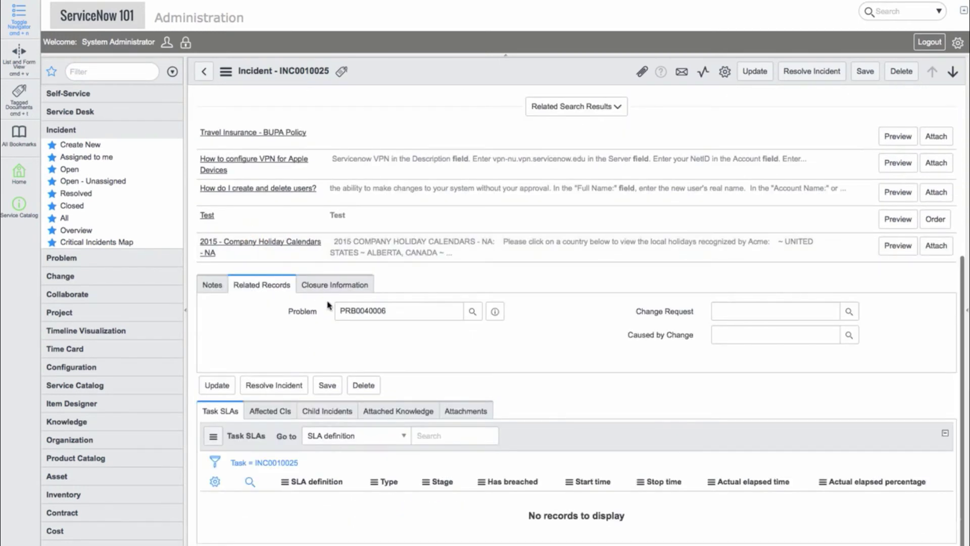
# Step: Preview the linked problem PRB0040006 from Related Records, then open the form header's context menu
pyautogui.click(382, 346)
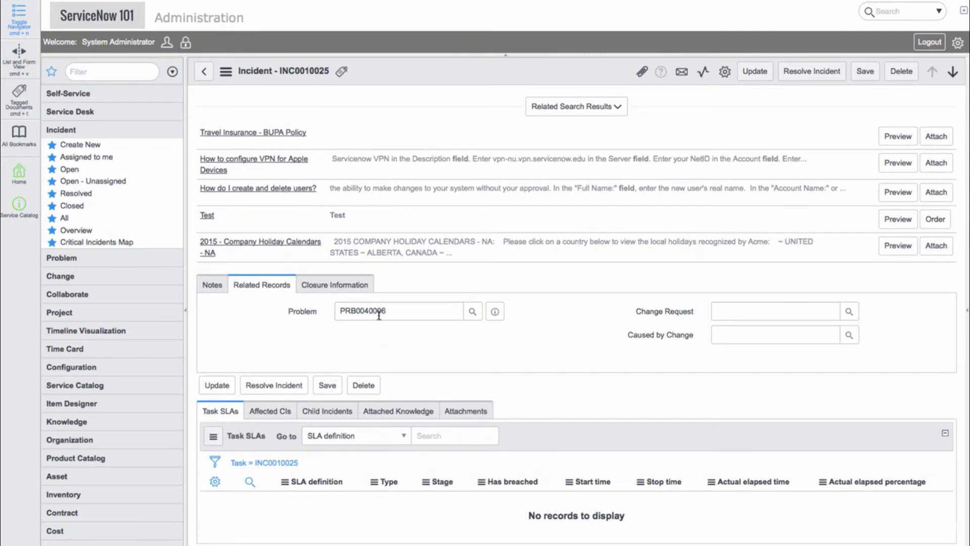
pyautogui.click(495, 312)
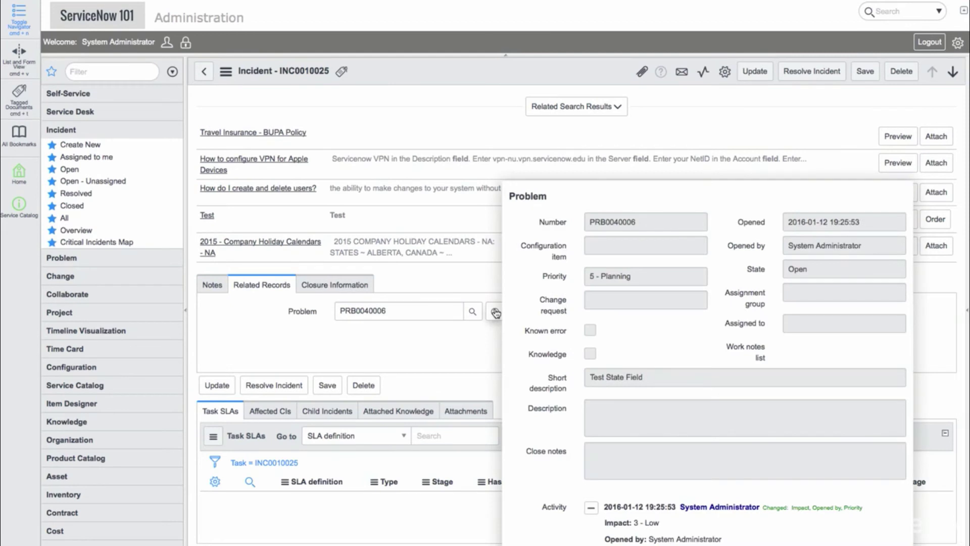
pyautogui.scroll(-1, 640, 302)
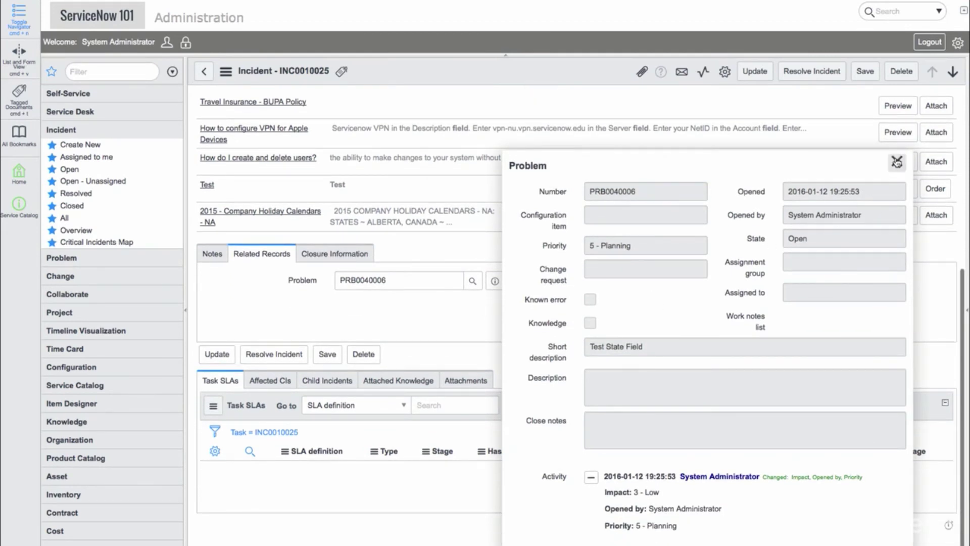
pyautogui.click(896, 162)
pyautogui.scroll(3, 489, 96)
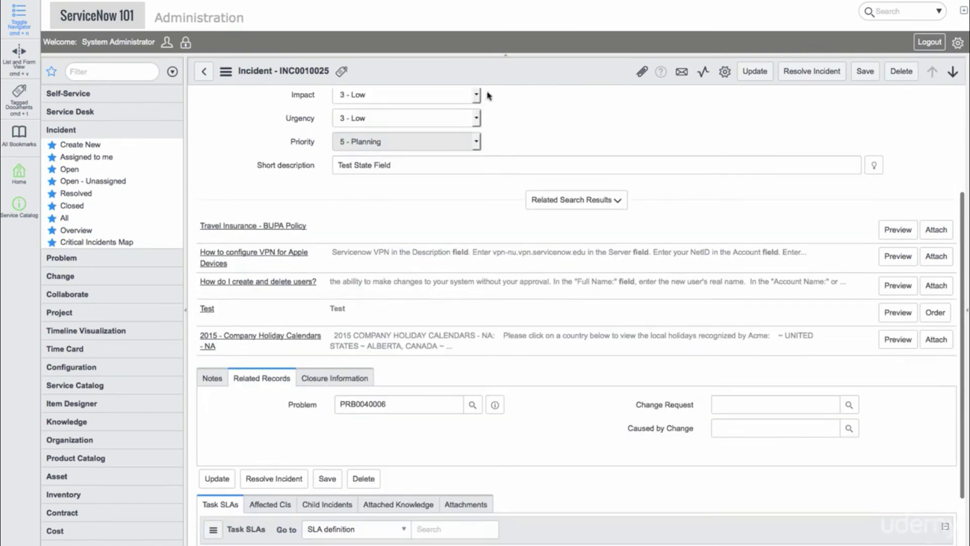
pyautogui.rightClick(516, 73)
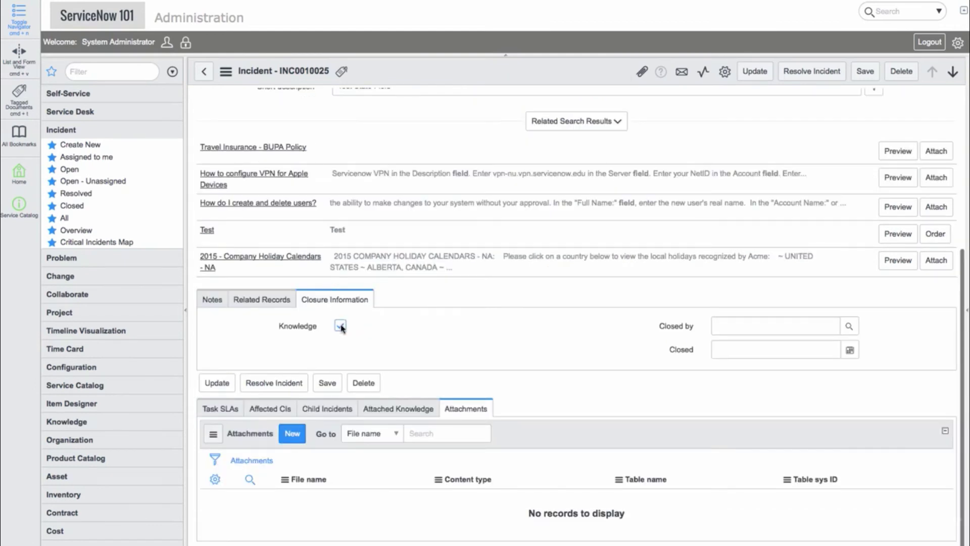
# Step: Tick the Knowledge checkbox in INC0010025's Closure Information section
pyautogui.click(340, 326)
pyautogui.click(340, 326)
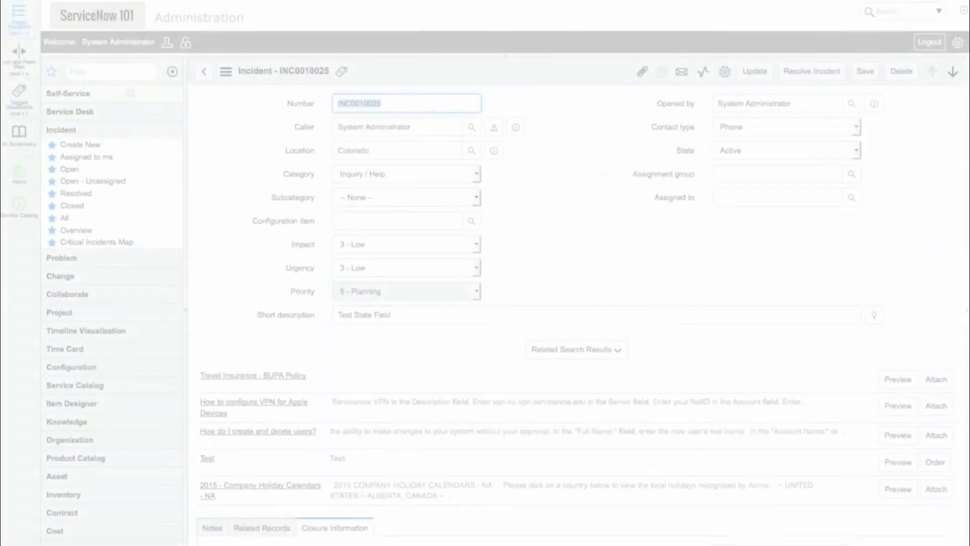
# Step: Filter the navigator for 'service level', go to SLA Definitions, and open Priority 1 resolution (8 hour)
pyautogui.click(120, 72)
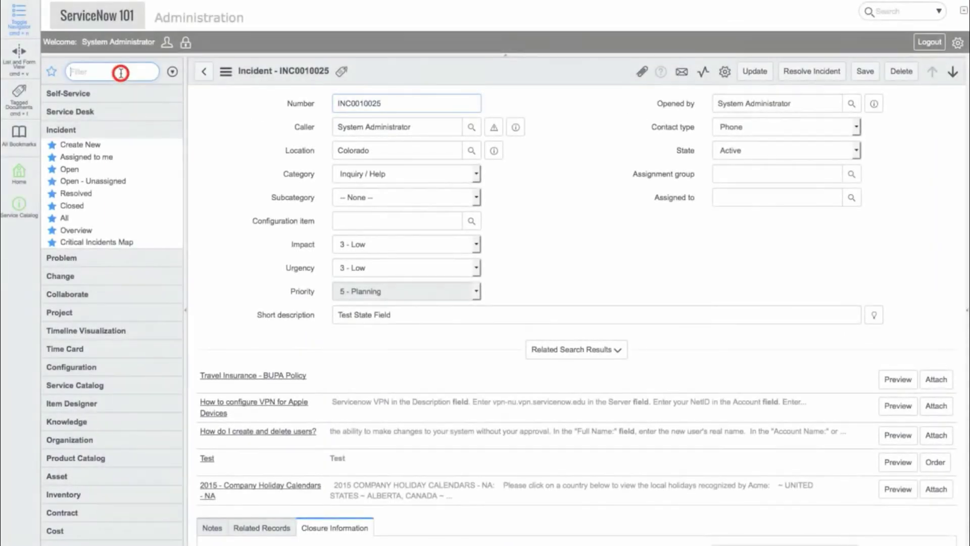
pyautogui.write('servic')
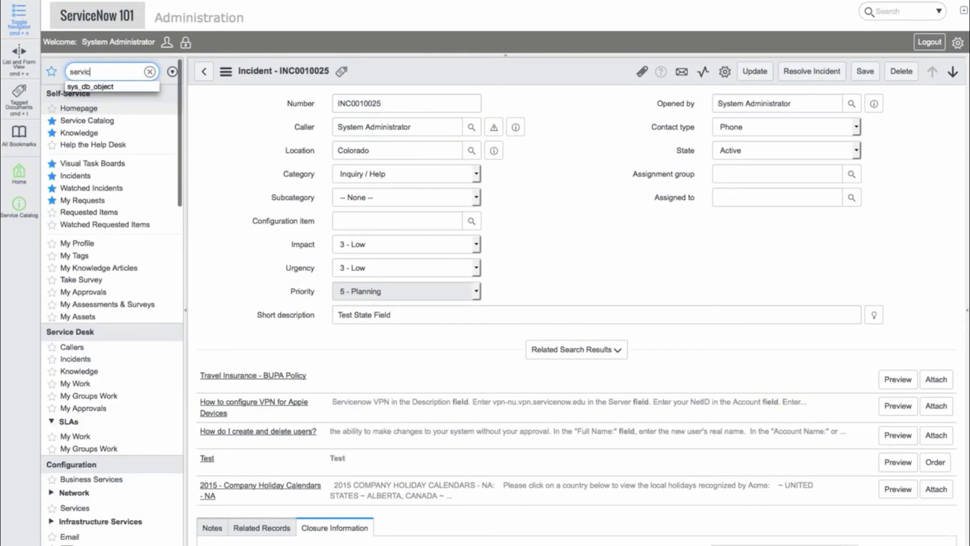
pyautogui.write('e level')
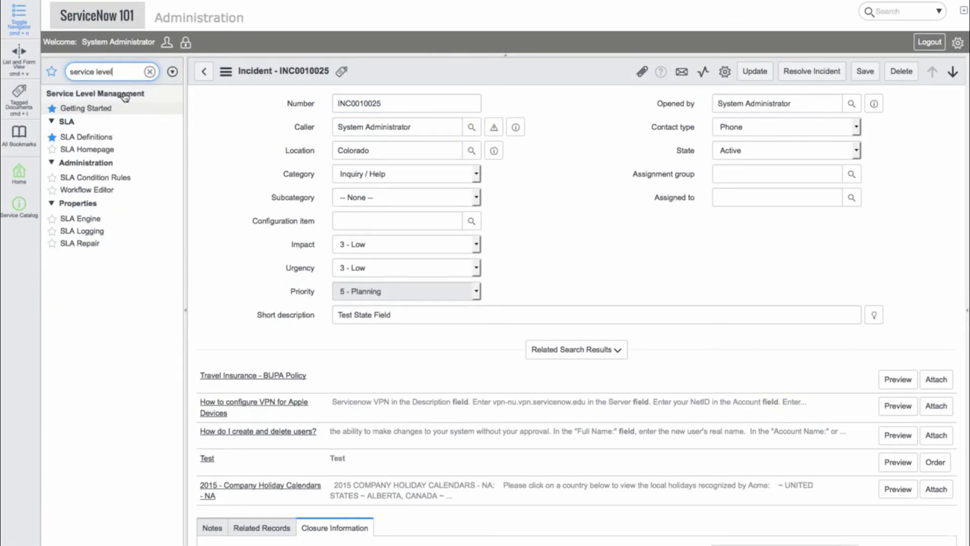
pyautogui.click(108, 138)
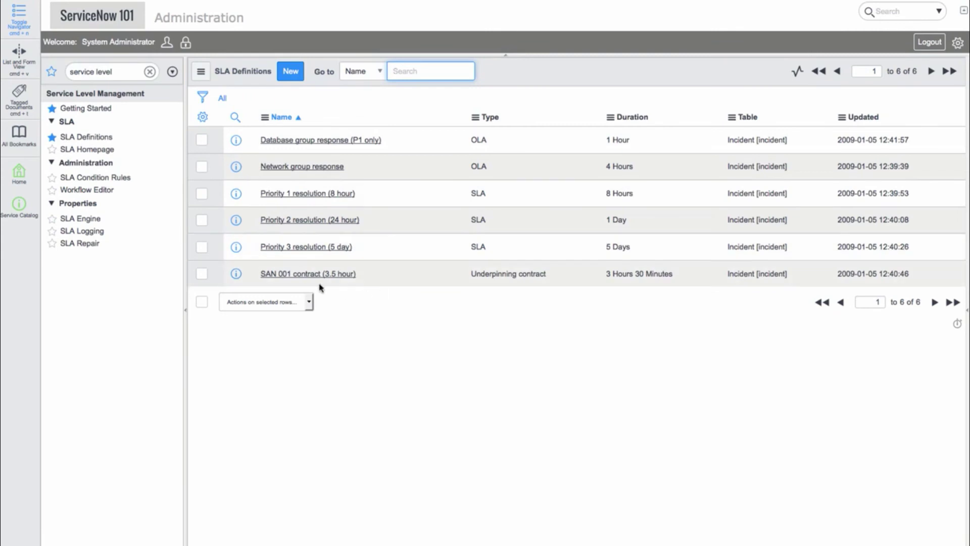
pyautogui.click(236, 194)
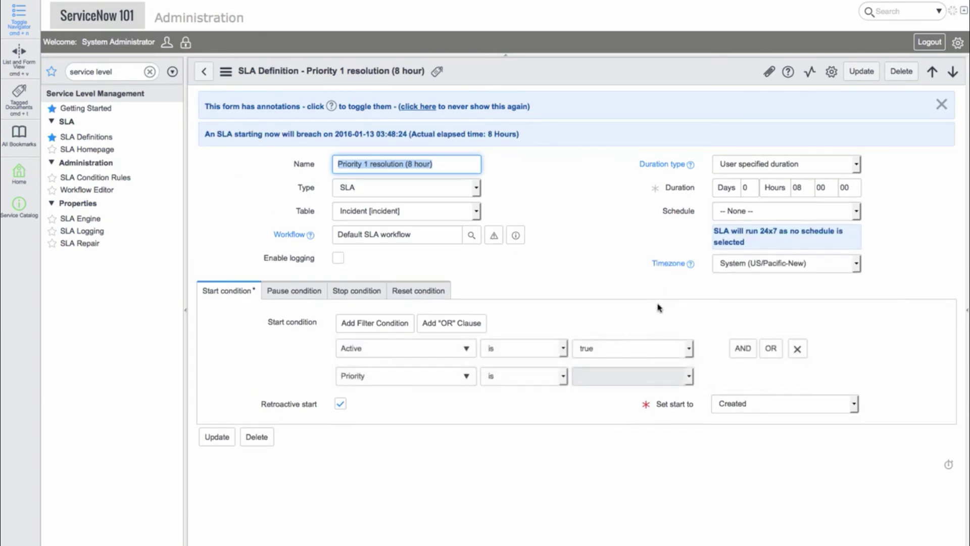
# Step: Review the SLA's pause conditions (awaiting problem, user info, evidence), its Resolved stop condition and empty reset condition
pyautogui.click(919, 283)
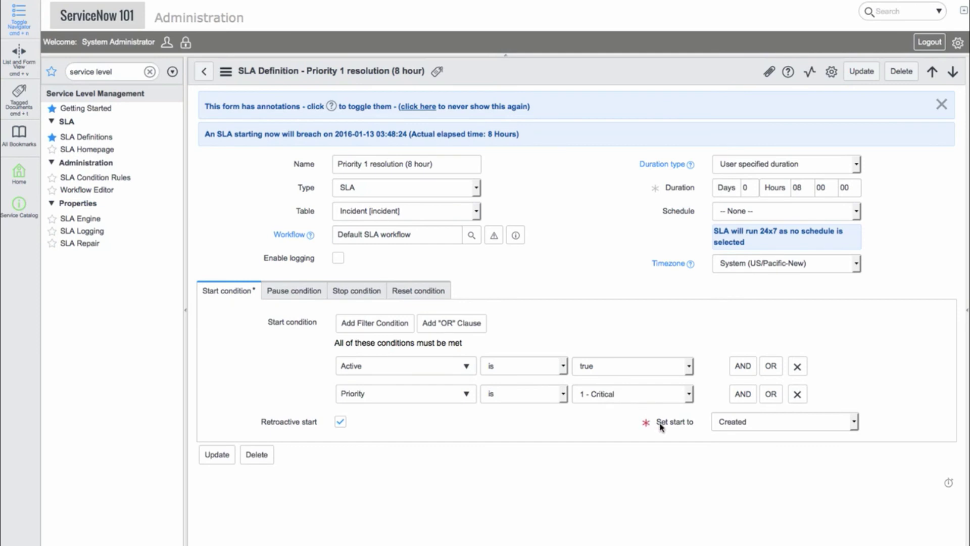
pyautogui.moveTo(660, 427)
pyautogui.click(293, 296)
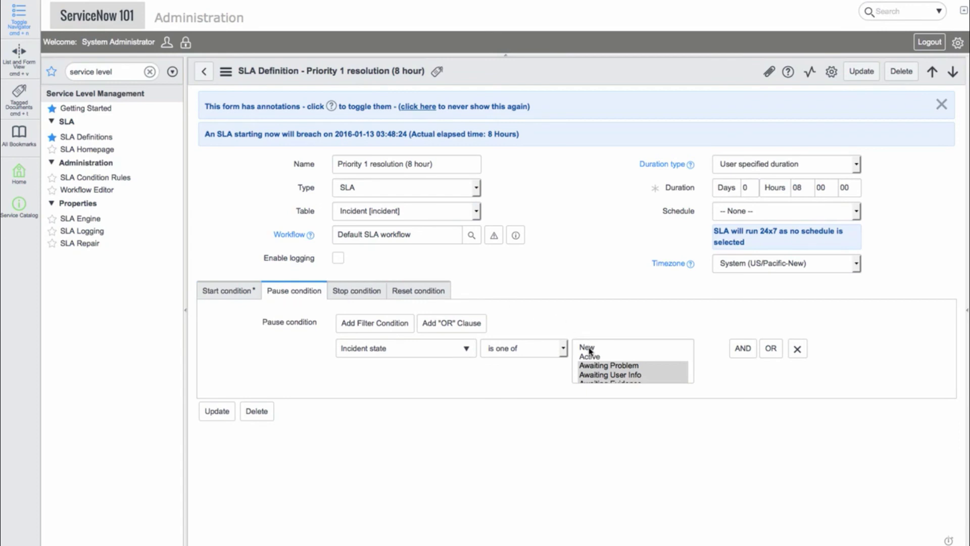
pyautogui.scroll(-3, 590, 351)
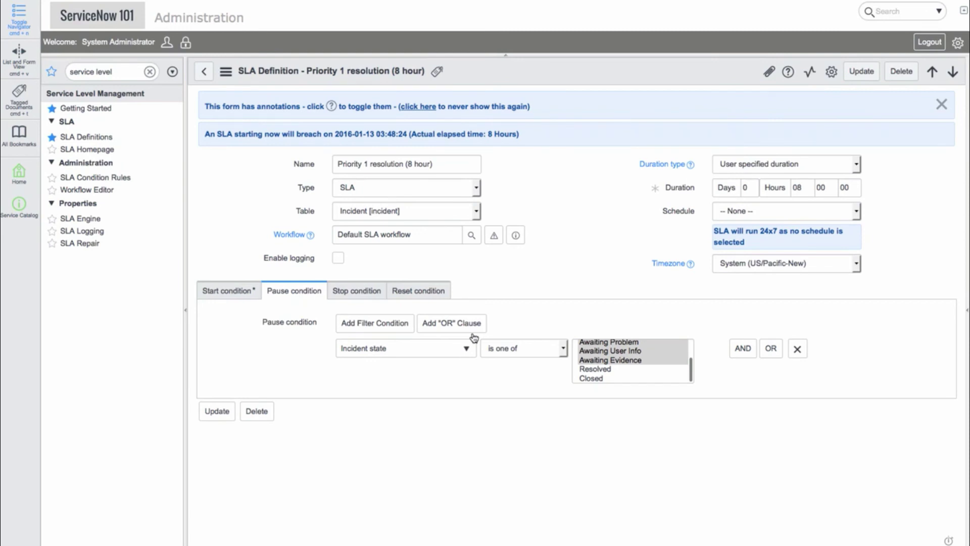
pyautogui.click(365, 296)
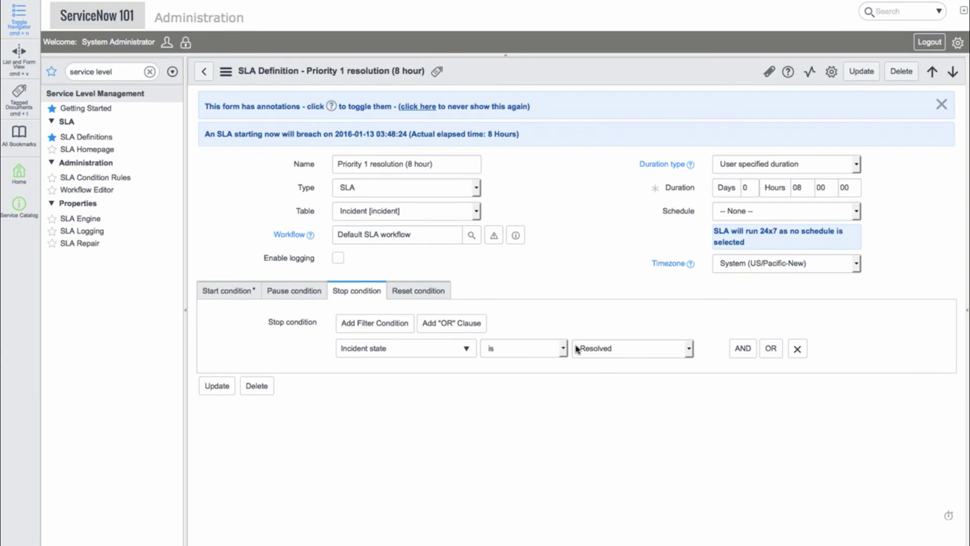
pyautogui.click(428, 294)
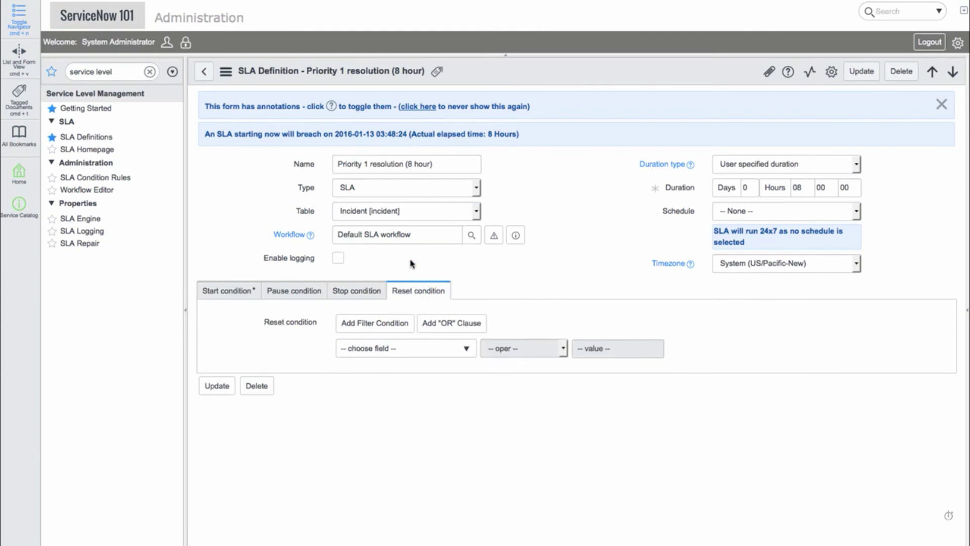
# Step: Inspect the Default SLA workflow's 50%, 25%, 25% timers in Workflow Editor, then return to SLA Definitions
pyautogui.click(521, 236)
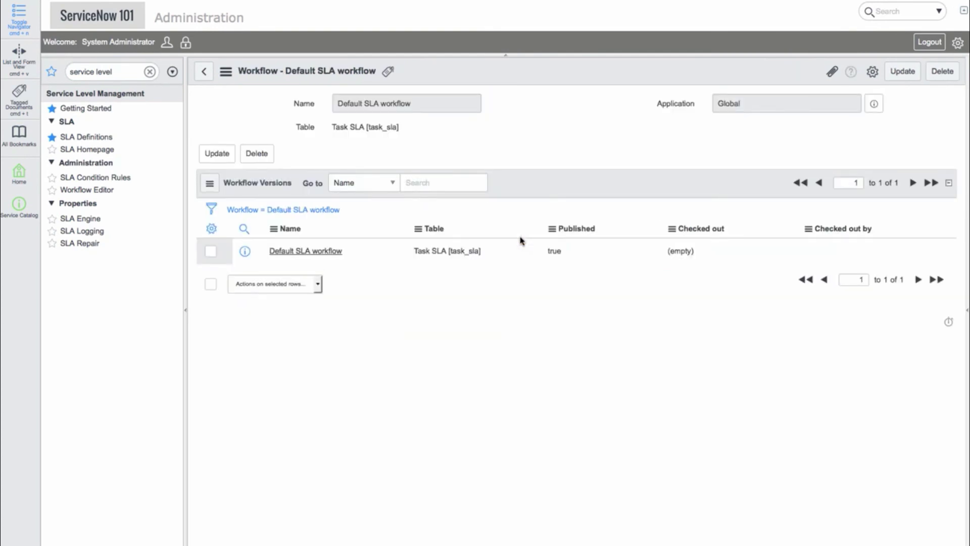
pyautogui.click(300, 253)
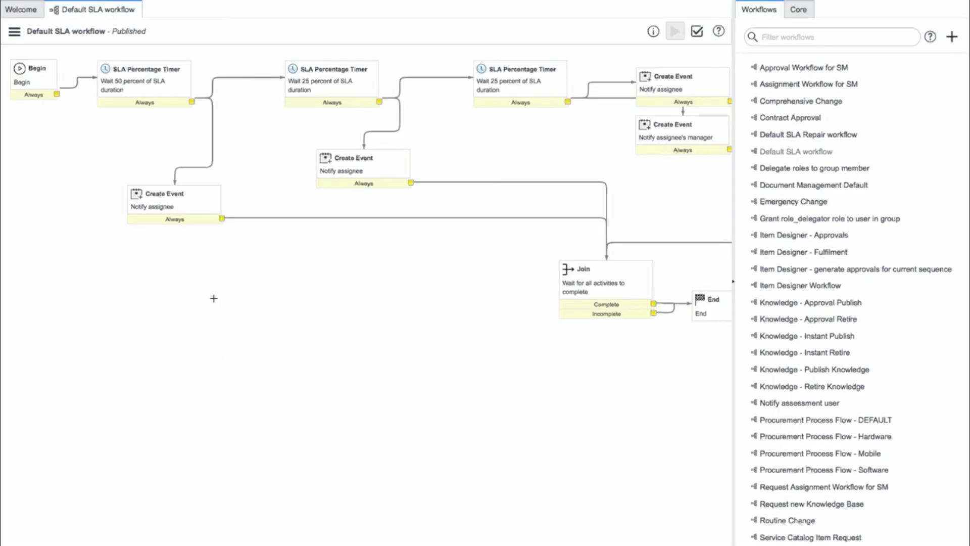
pyautogui.click(22, 72)
pyautogui.click(104, 71)
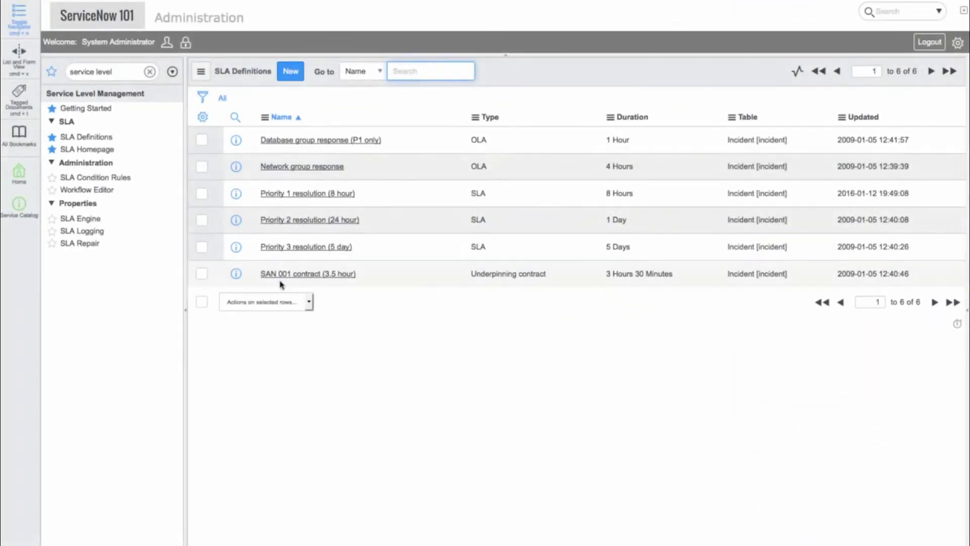
# Step: Open the SAN 001 contract (3.5 hour) SLA definition and view its Start condition
pyautogui.click(236, 273)
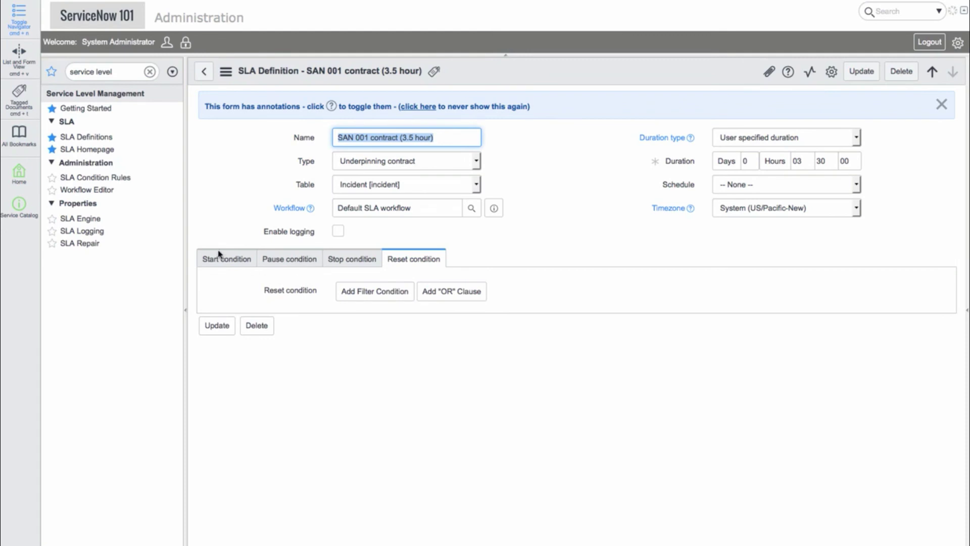
pyautogui.click(218, 253)
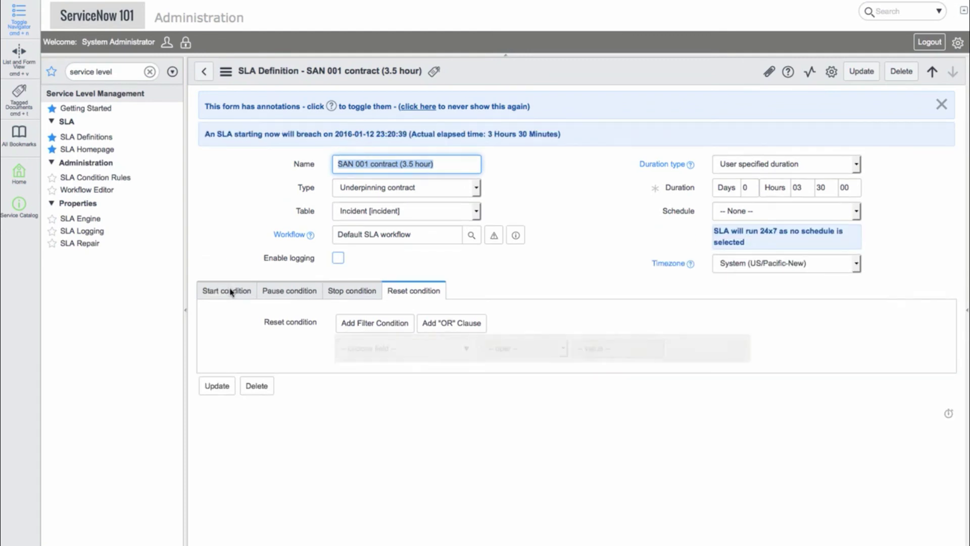
pyautogui.click(232, 292)
pyautogui.click(234, 296)
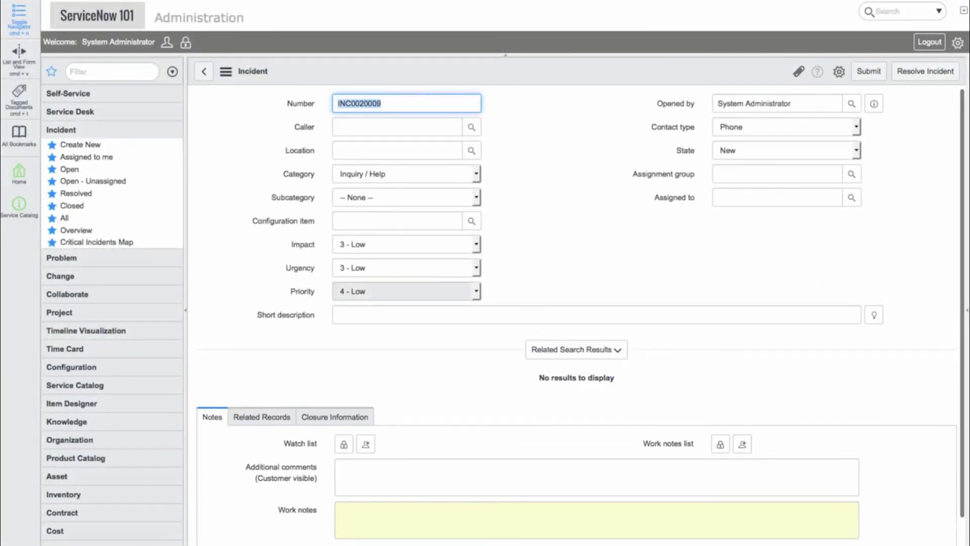
# Step: Choose the incident's caller and set category Software with subcategory Email
pyautogui.click(396, 127)
pyautogui.write('busi')
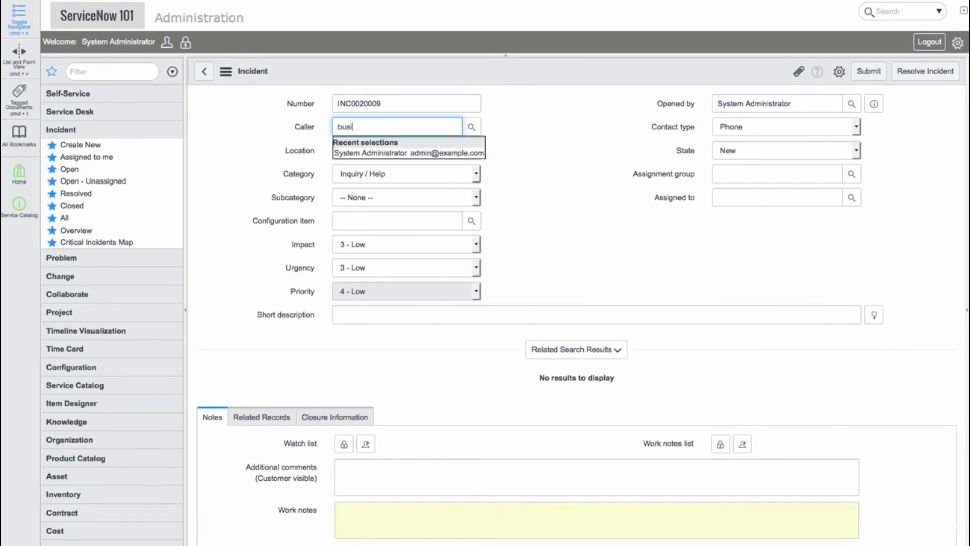
pyautogui.write('nessman')
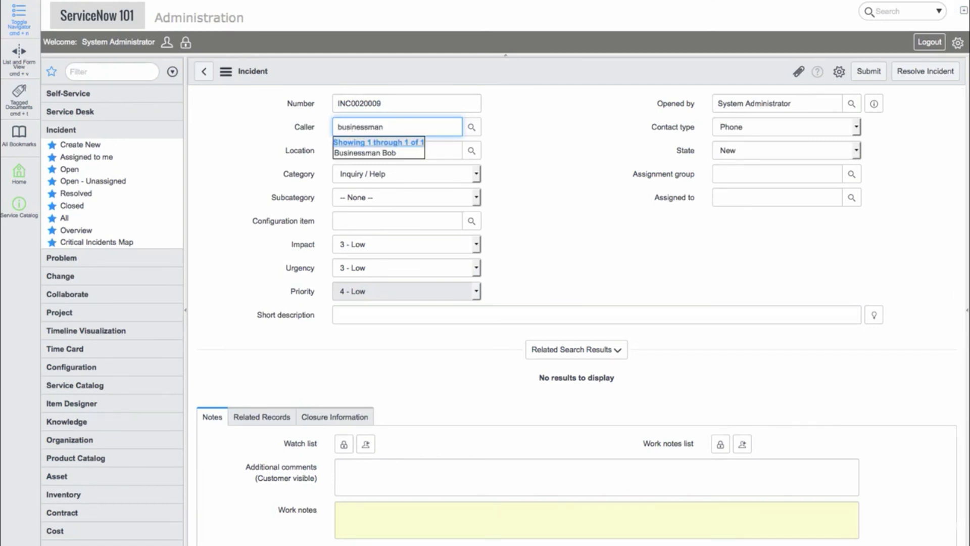
pyautogui.press('Return')
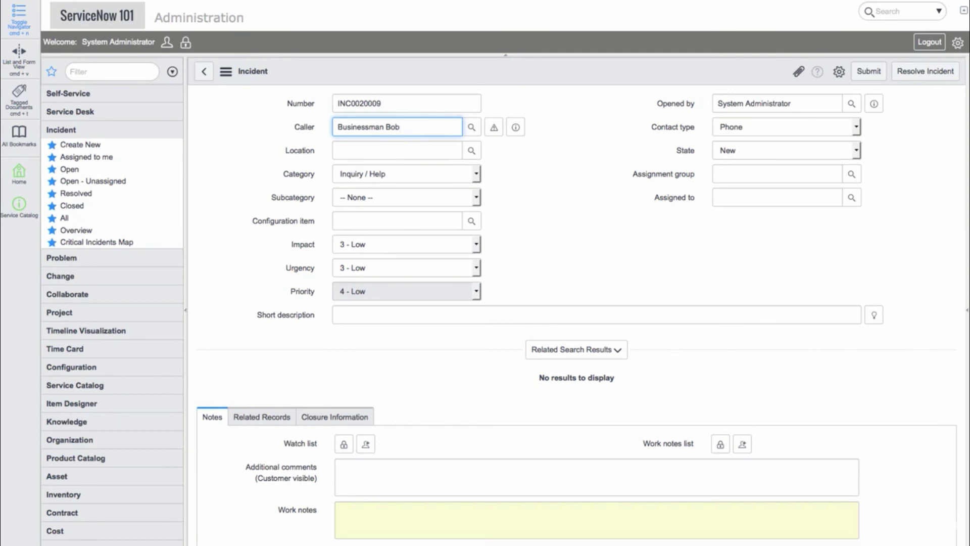
pyautogui.click(407, 174)
pyautogui.click(353, 216)
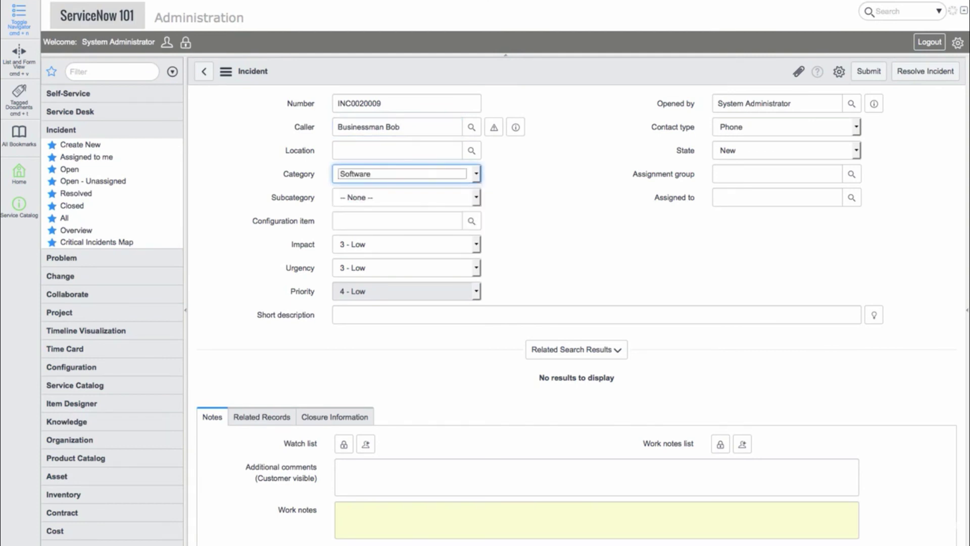
pyautogui.click(407, 197)
pyautogui.click(354, 218)
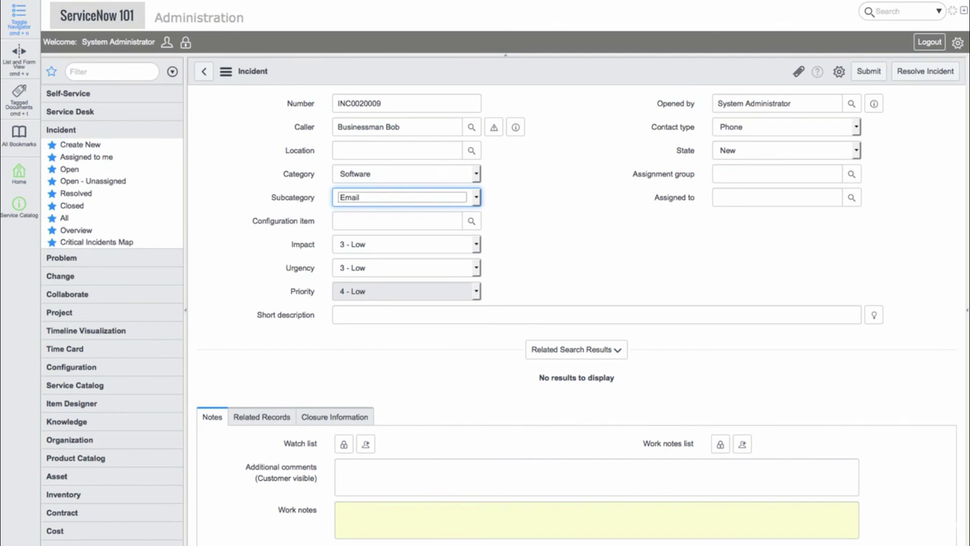
# Step: Set the configuration item to Storage Area Network 001
pyautogui.click(397, 221)
pyautogui.write('san')
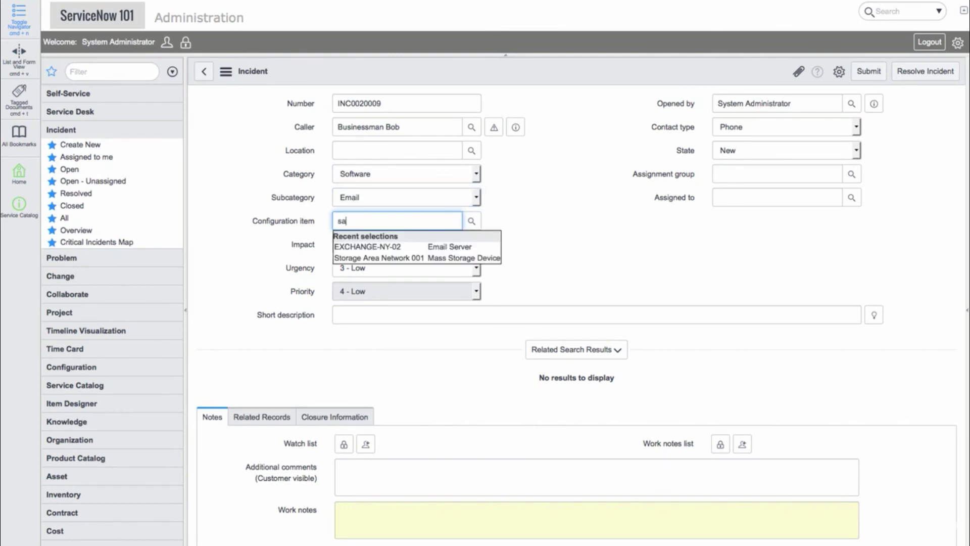
pyautogui.press('BackSpace')
pyautogui.press('BackSpace')
pyautogui.press('BackSpace')
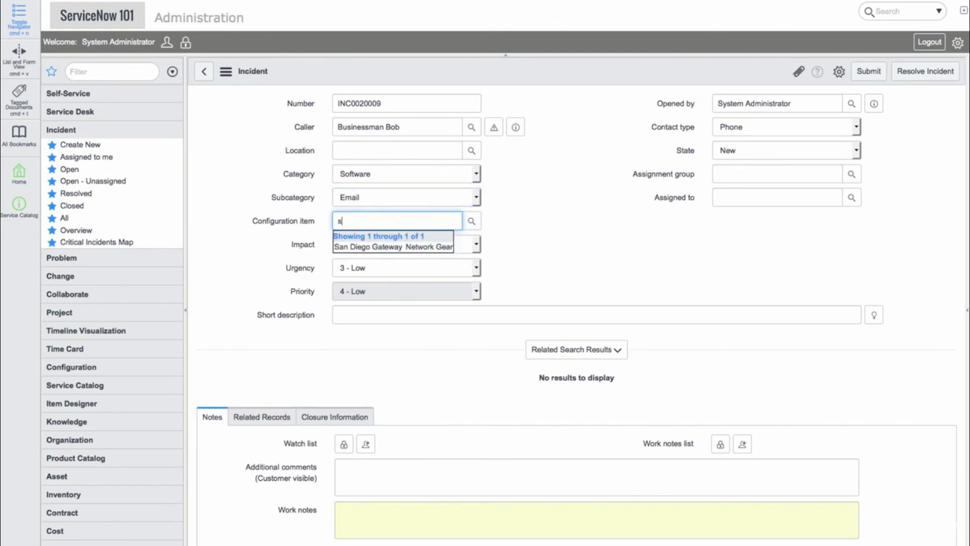
pyautogui.press('Down')
pyautogui.press('Down')
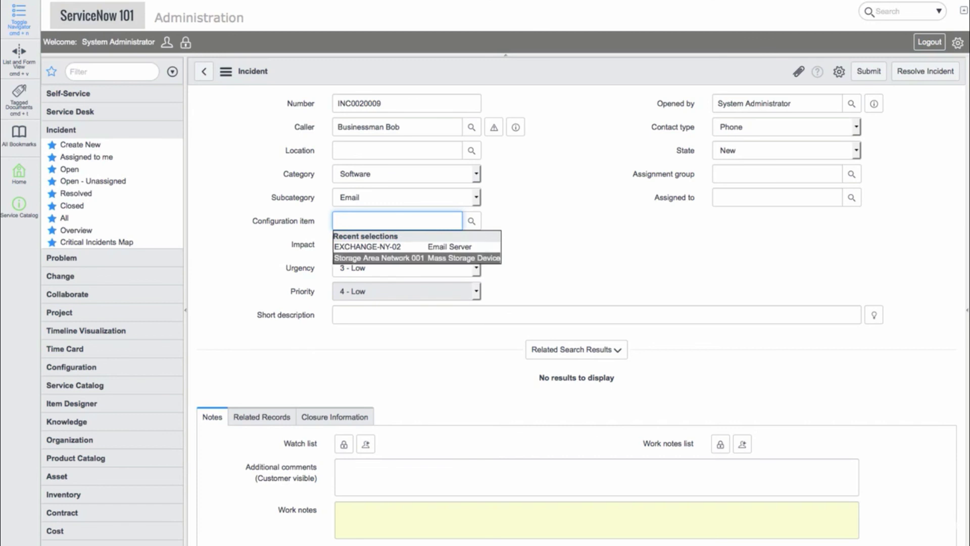
pyautogui.press('Return')
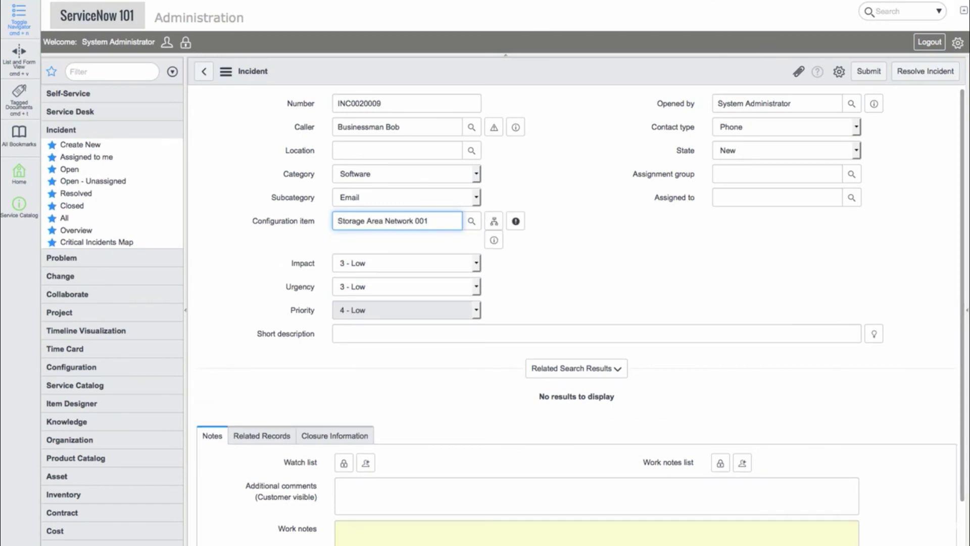
# Step: Set impact and urgency to 1 - High, enter short description 'HELP!!!', and save the incident
pyautogui.click(406, 262)
pyautogui.click(353, 278)
pyautogui.click(407, 287)
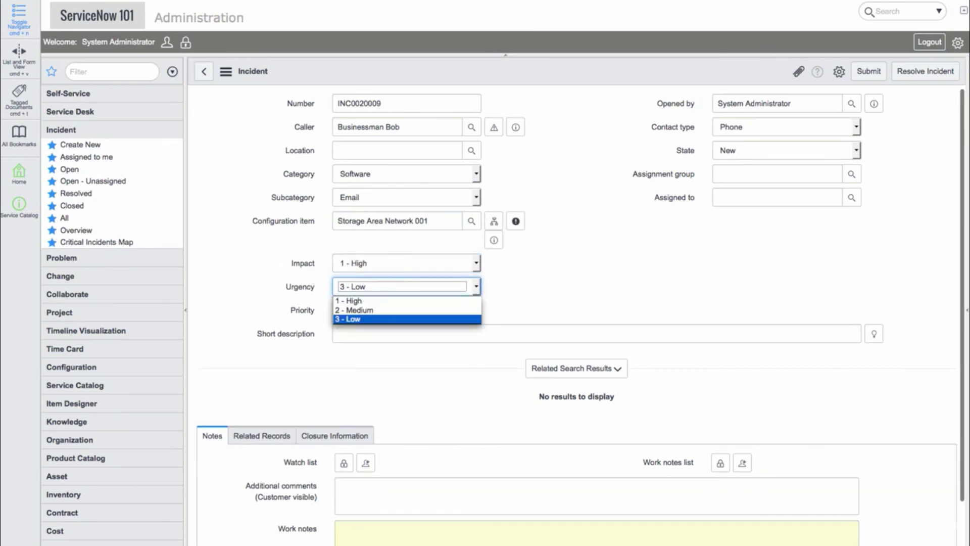
pyautogui.click(353, 299)
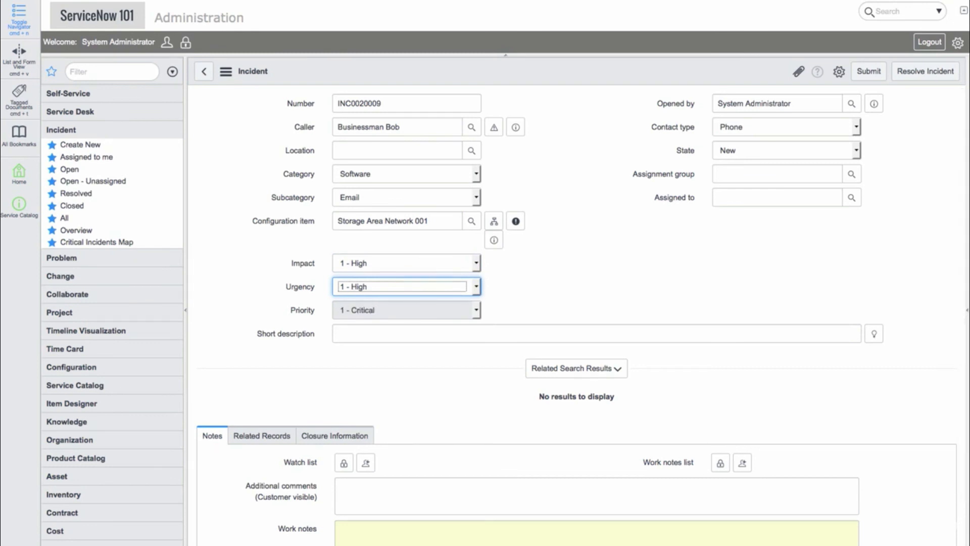
pyautogui.click(337, 333)
pyautogui.write('HELP!!!')
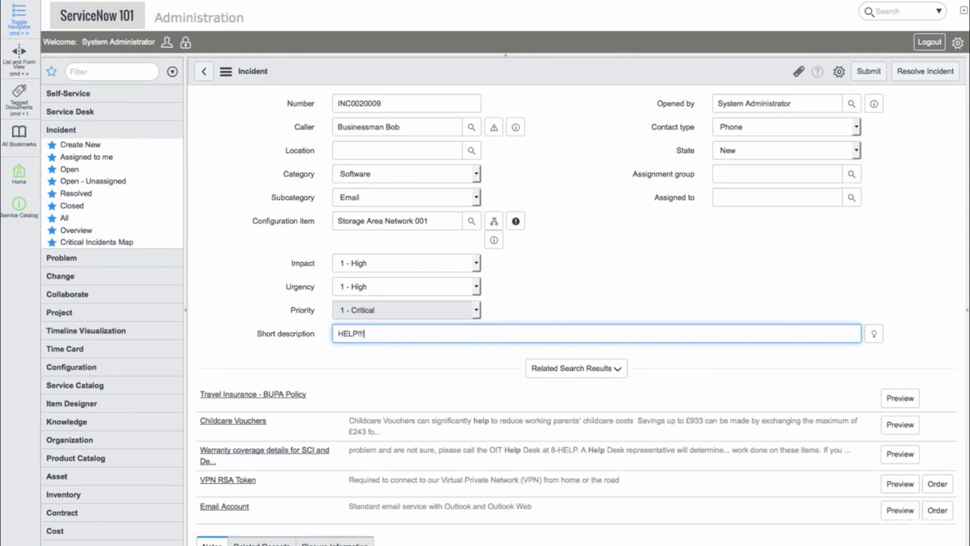
pyautogui.rightClick(702, 64)
pyautogui.click(717, 70)
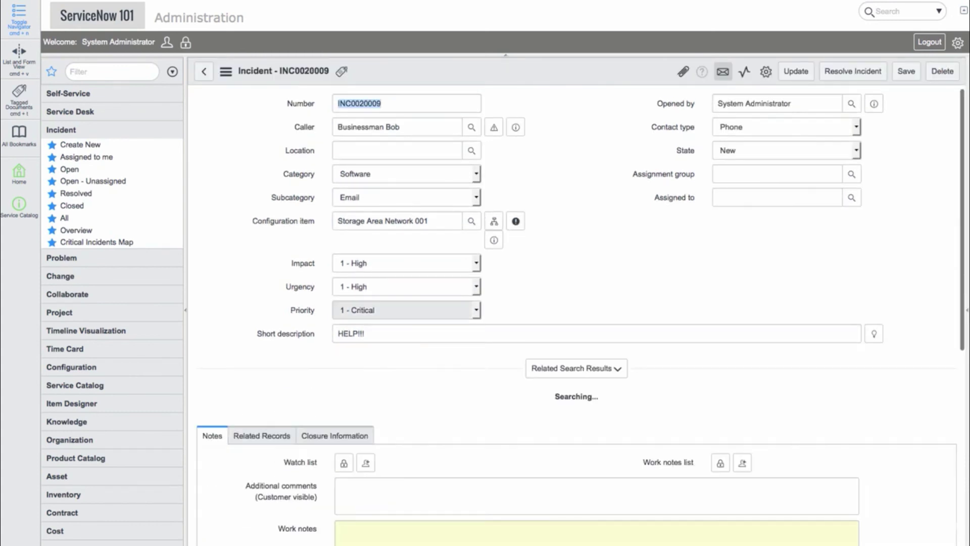
# Step: Open the Priority 1 resolution (8 hour) record from the incident's Task SLAs related list
pyautogui.scroll(-9, 575, 314)
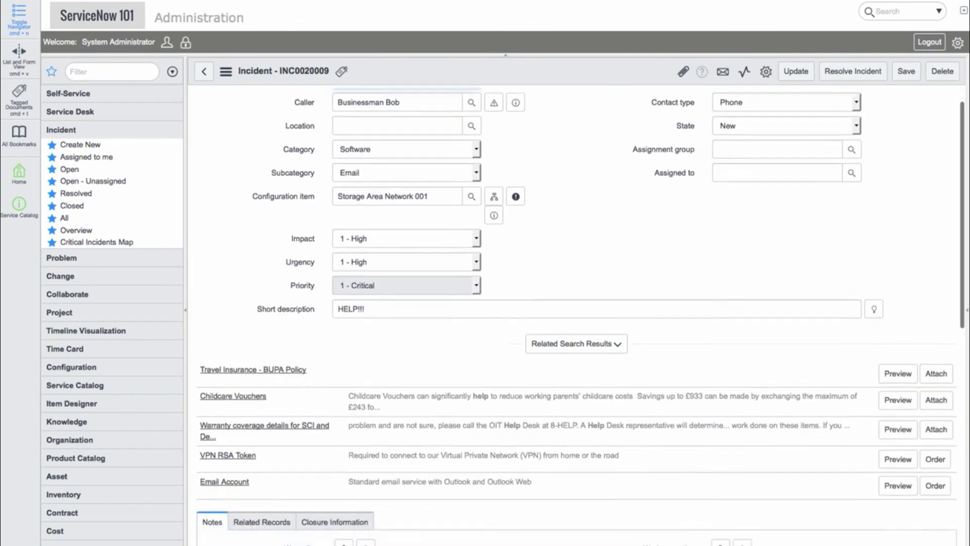
pyautogui.scroll(-1, 576, 313)
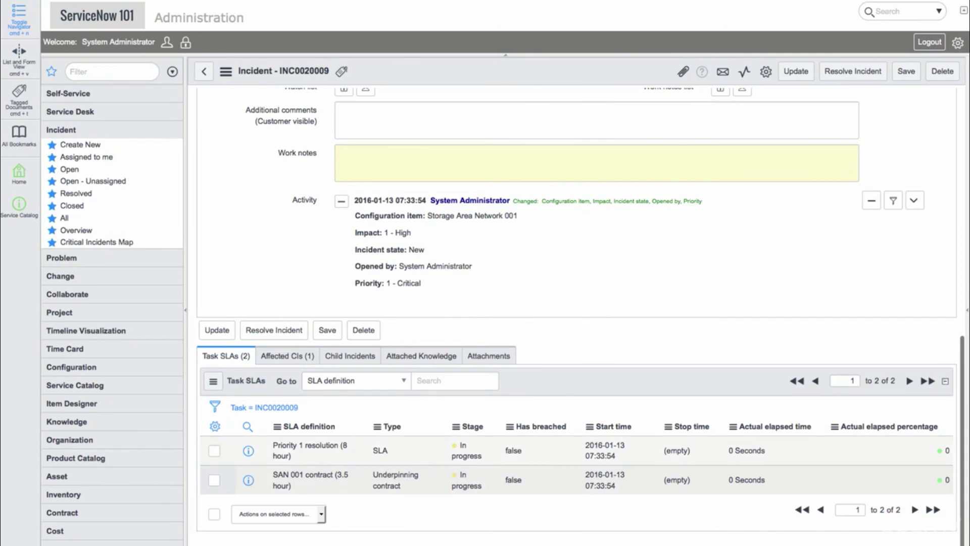
pyautogui.click(248, 450)
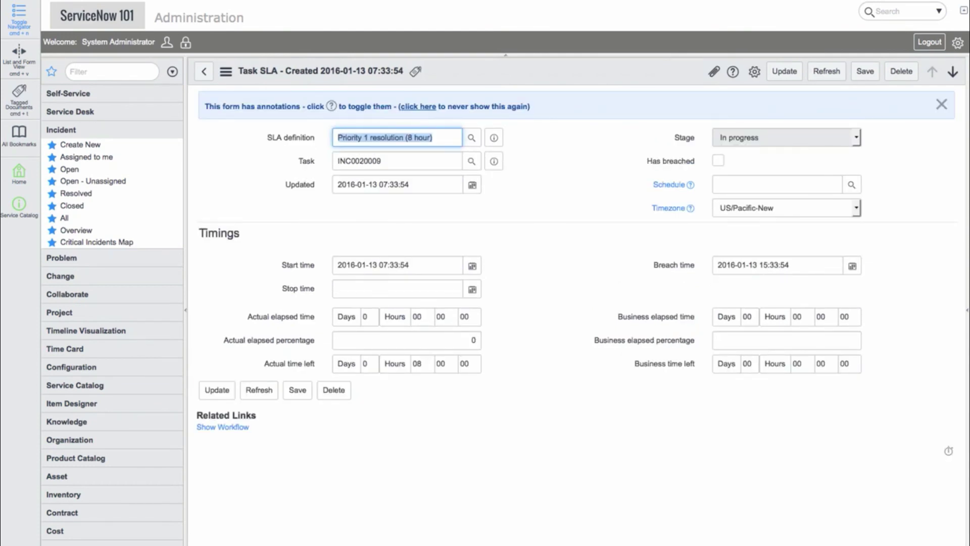
# Step: Show this Task SLA's executing Default SLA workflow with its 50 percent timer active
pyautogui.click(222, 427)
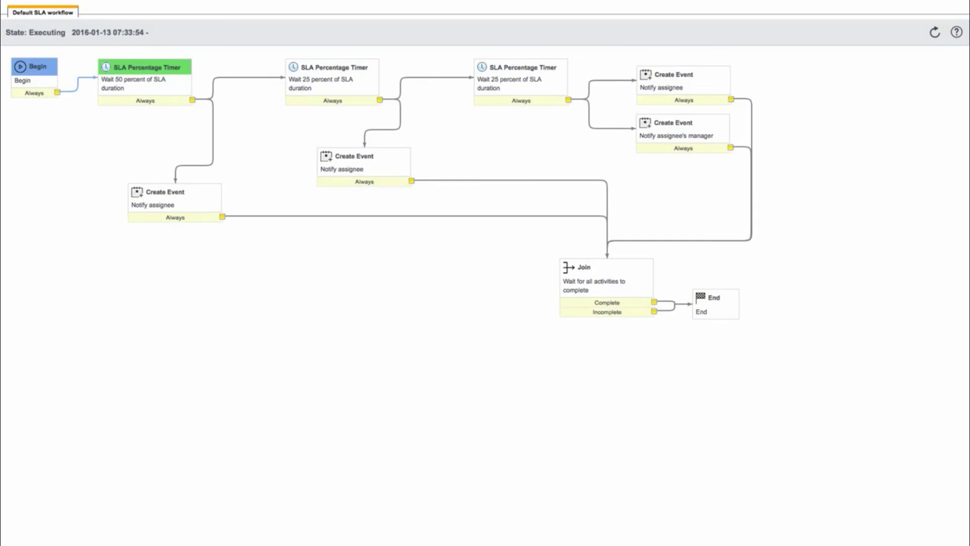
pyautogui.moveTo(101, 92)
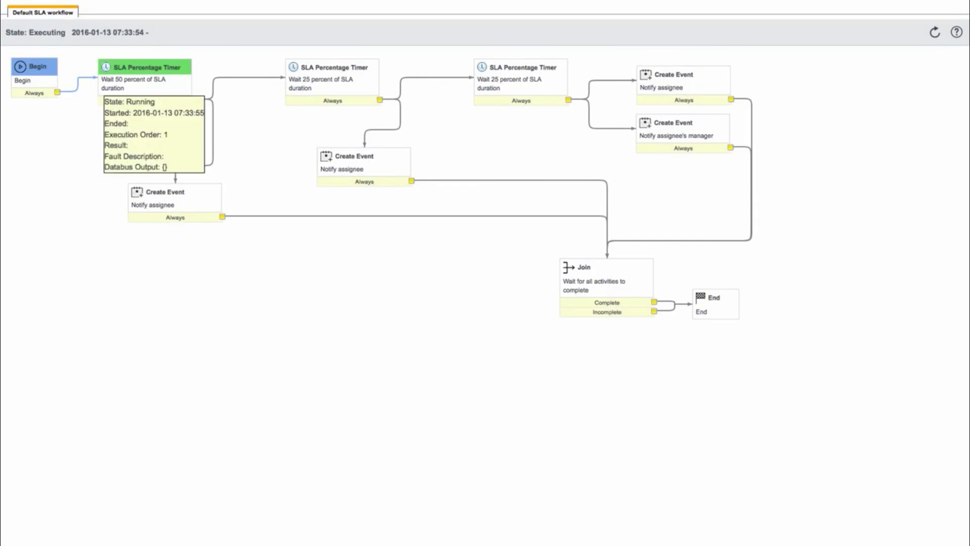